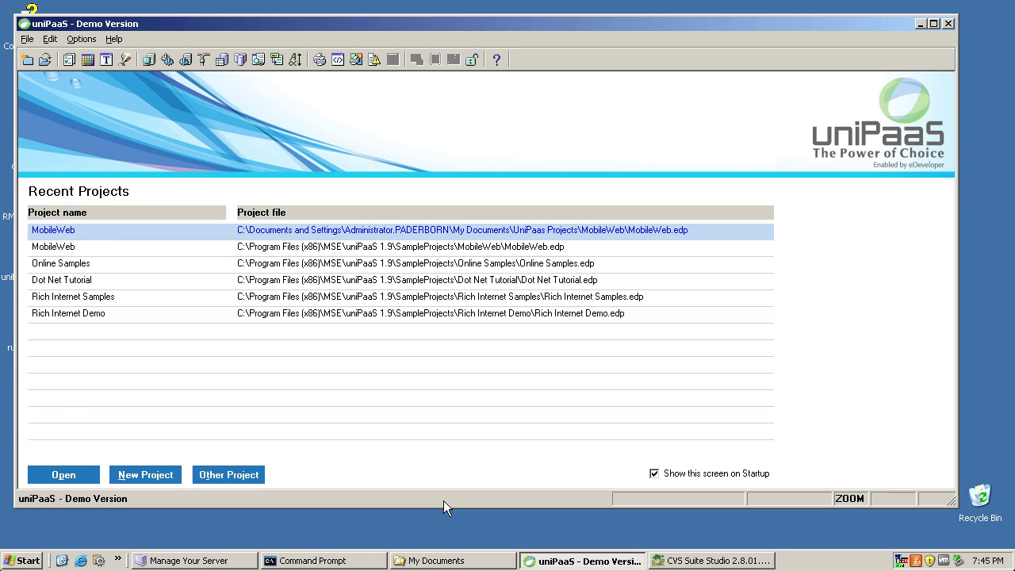
# - View the uniPaaS version information, then close it
pyautogui.click(119, 38)
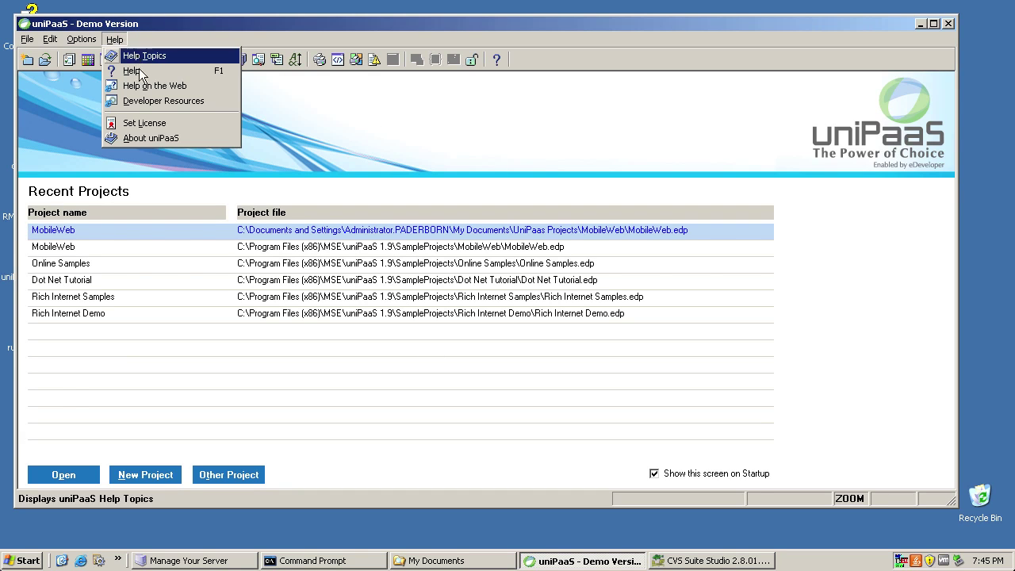
pyautogui.click(168, 136)
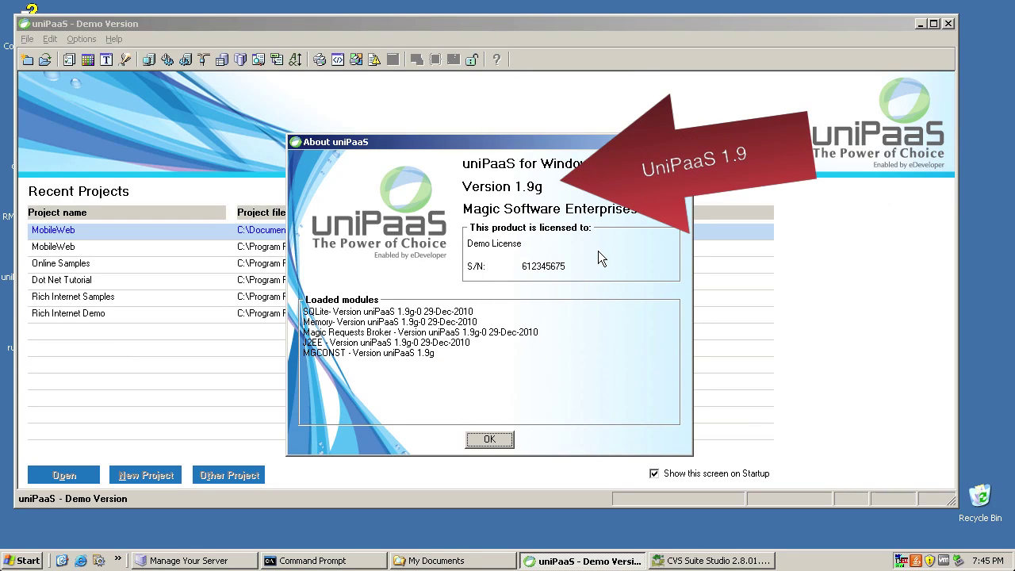
pyautogui.click(489, 439)
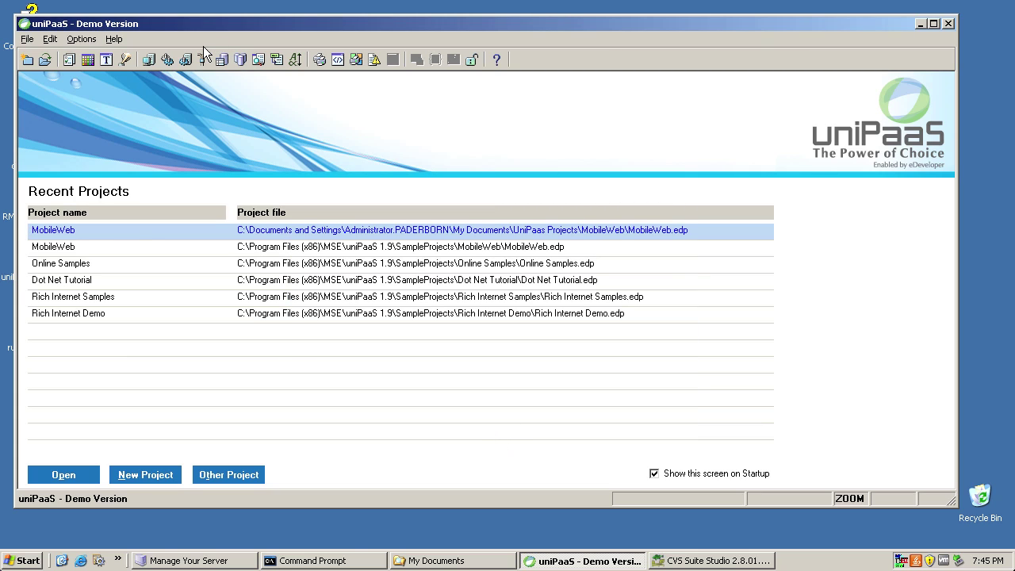
# - Review the cvs version output, then minimize the command prompt and CVS Suite Studio
pyautogui.click(321, 233)
pyautogui.click(336, 557)
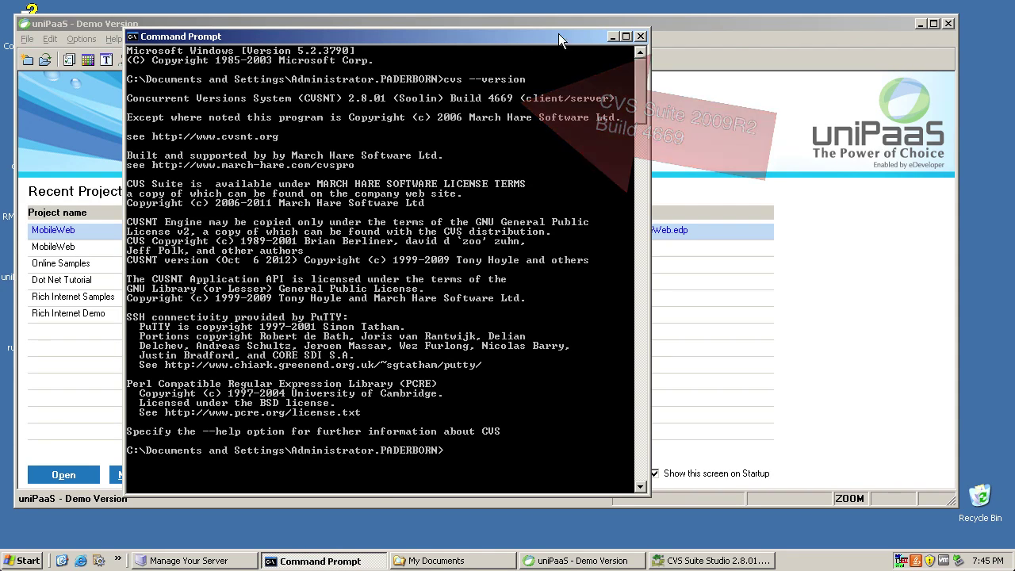
pyautogui.click(613, 37)
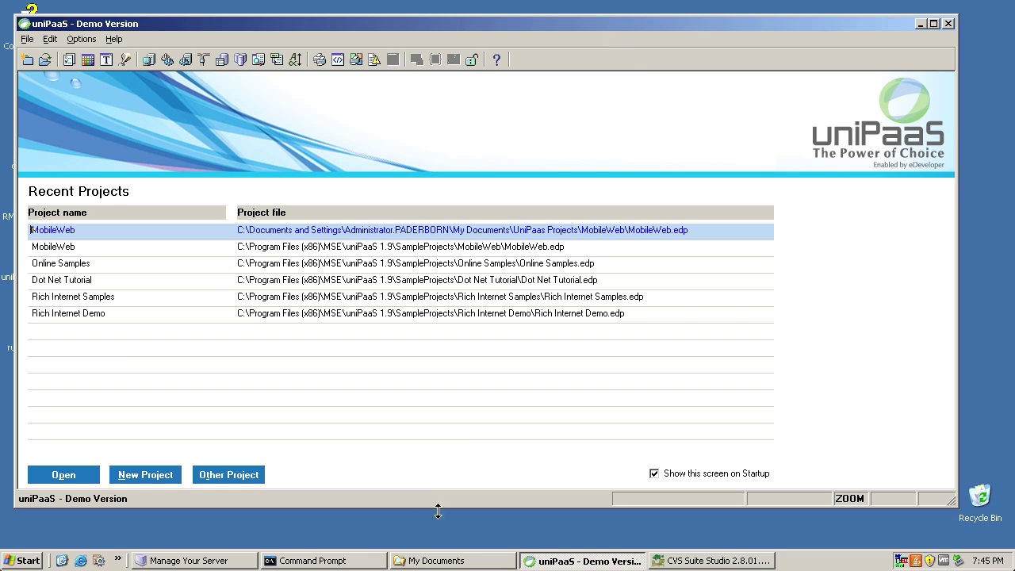
pyautogui.click(669, 561)
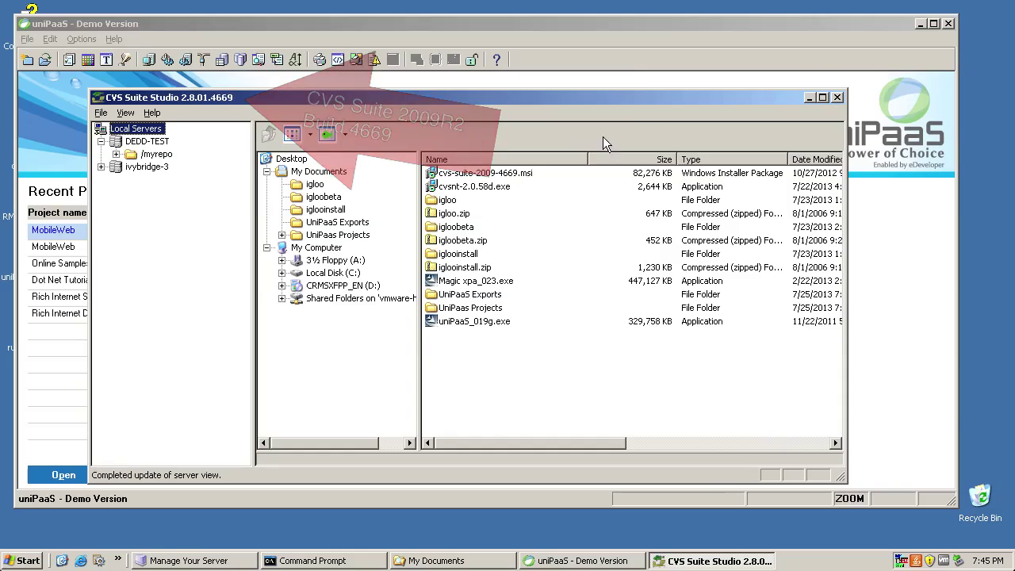
pyautogui.click(808, 97)
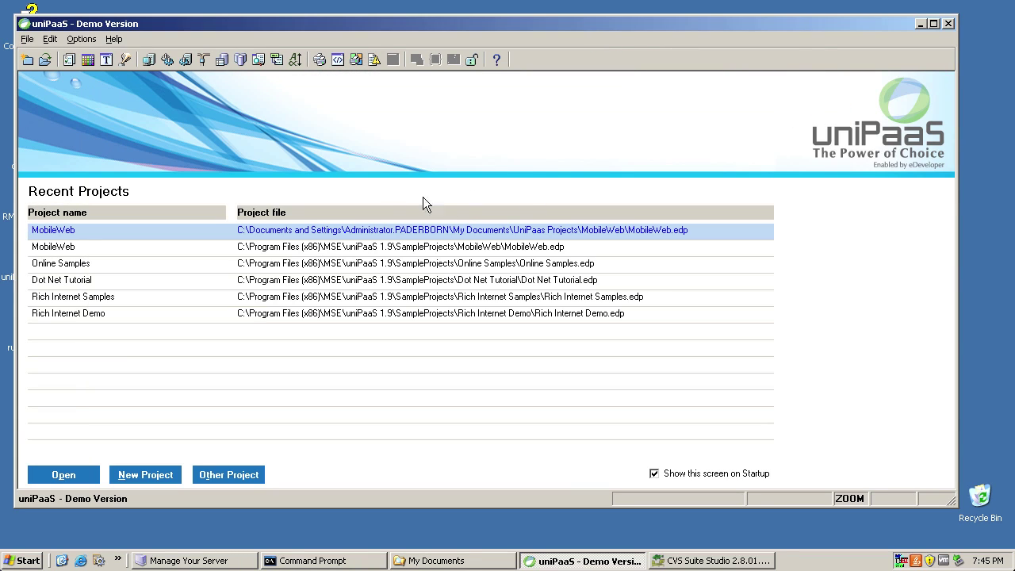
# - Open MobileWeb from recent projects and start Version Control > Add To VC Server
pyautogui.click(88, 472)
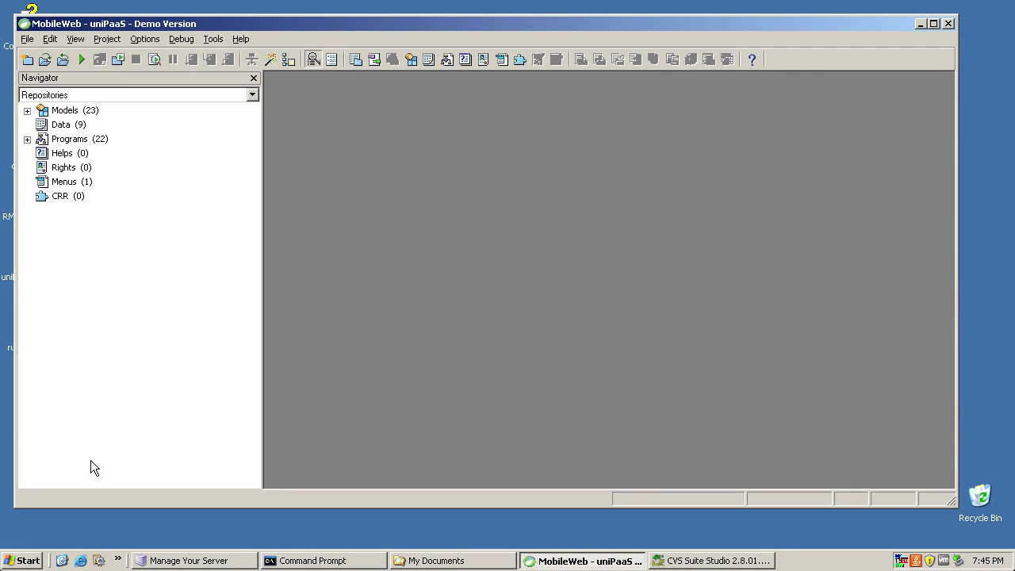
pyautogui.click(27, 139)
pyautogui.click(27, 40)
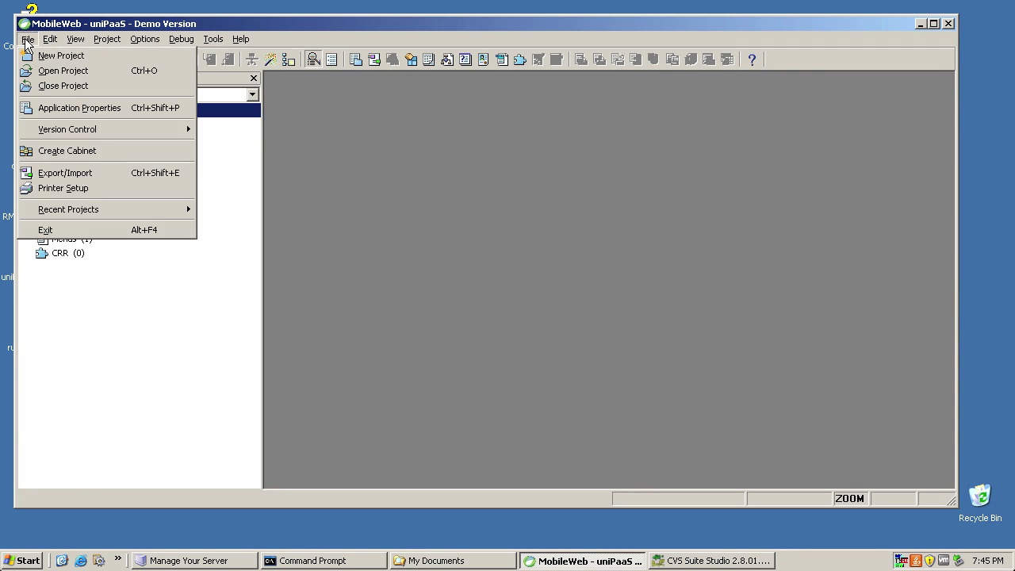
pyautogui.moveTo(80, 130)
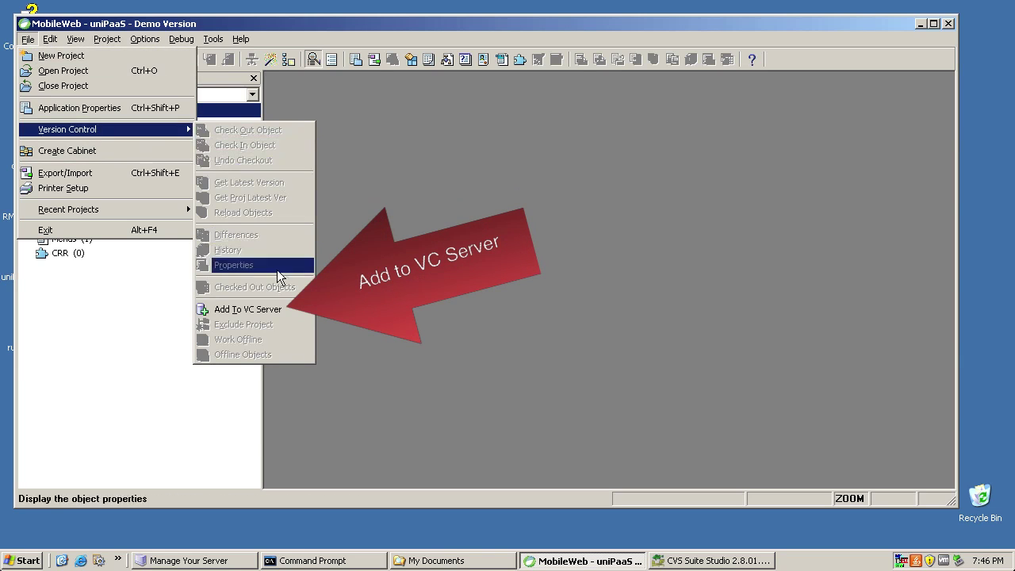
pyautogui.click(294, 316)
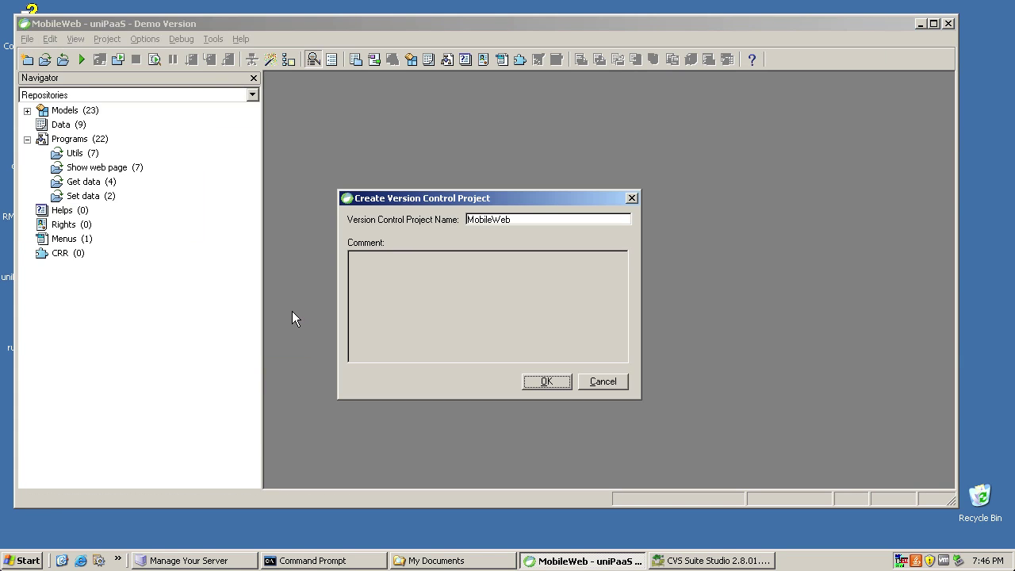
# - Accept the project name MobileWeb, then enter server DEDD-TEST and repository folder /myrepo
pyautogui.click(558, 381)
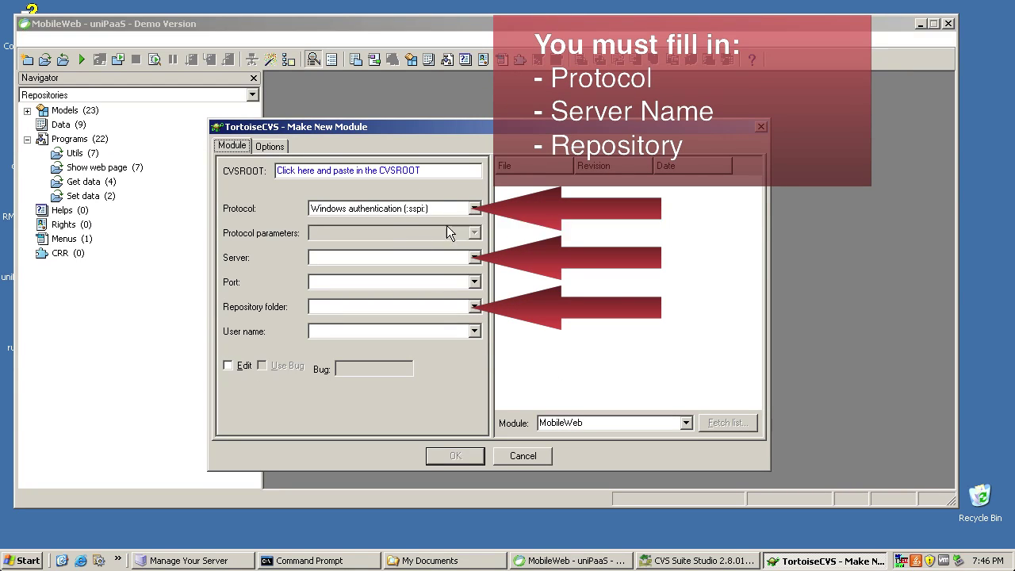
pyautogui.click(474, 258)
pyautogui.click(404, 257)
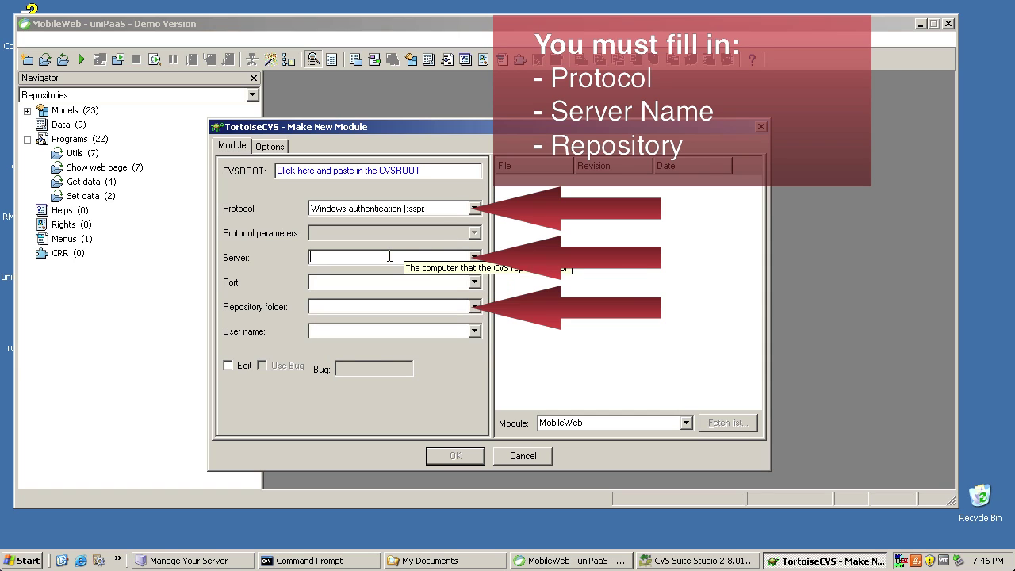
pyautogui.write('DEDD')
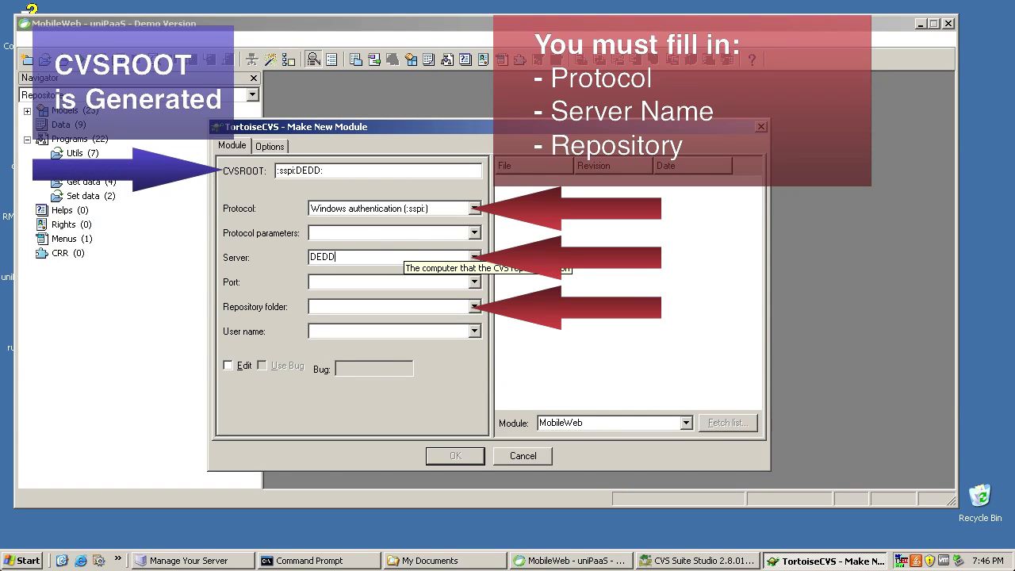
pyautogui.write('-TEST')
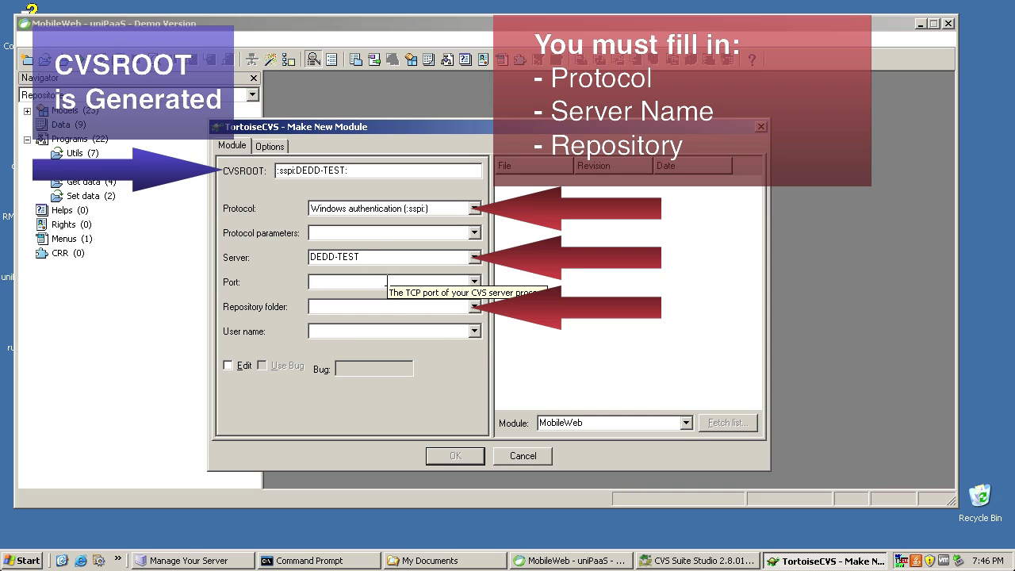
pyautogui.click(379, 307)
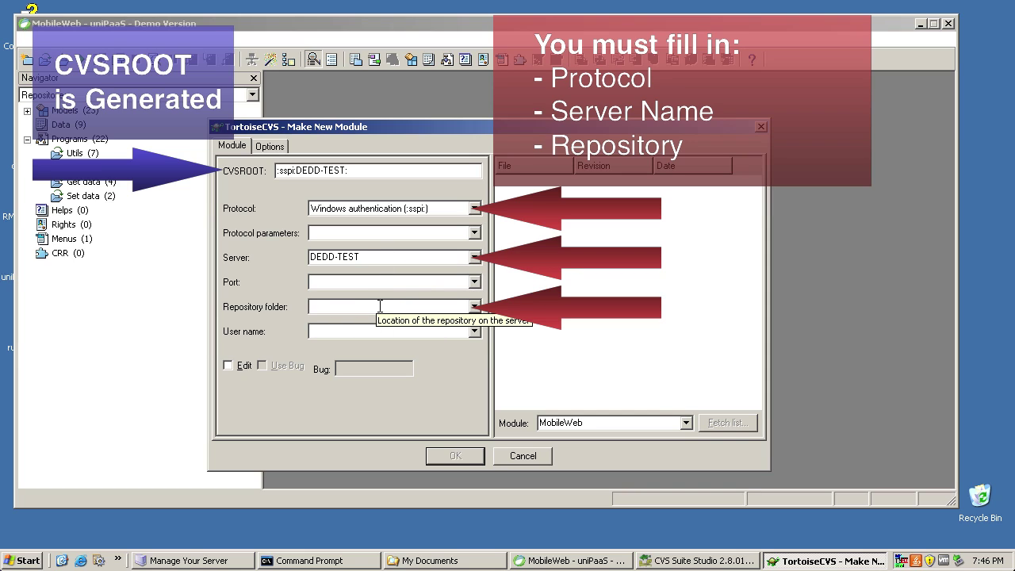
pyautogui.write('/myrepo')
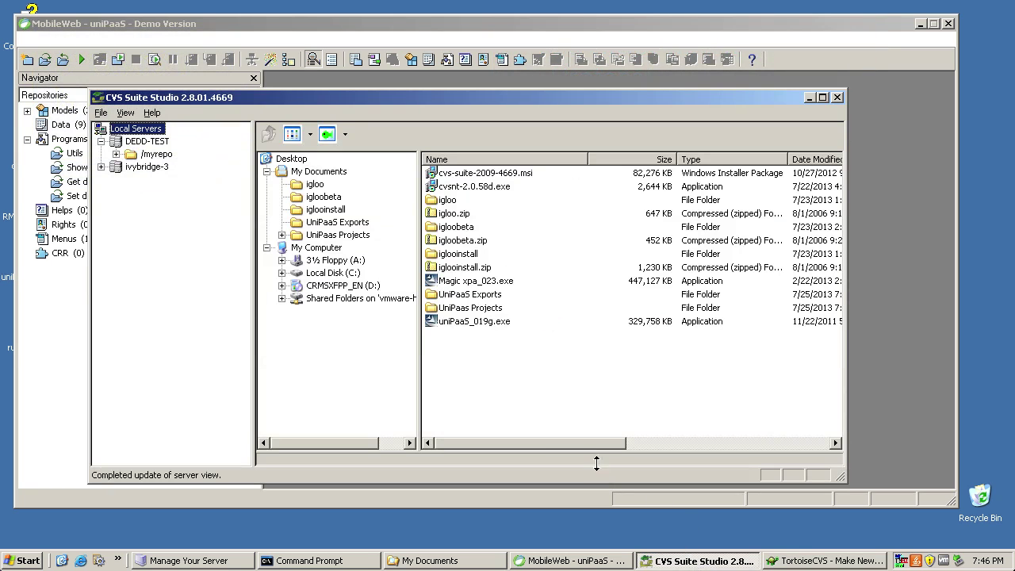
# - Read the root of DEDD-TEST's /myrepo repository in its Properties, then switch back to module setup
pyautogui.click(149, 142)
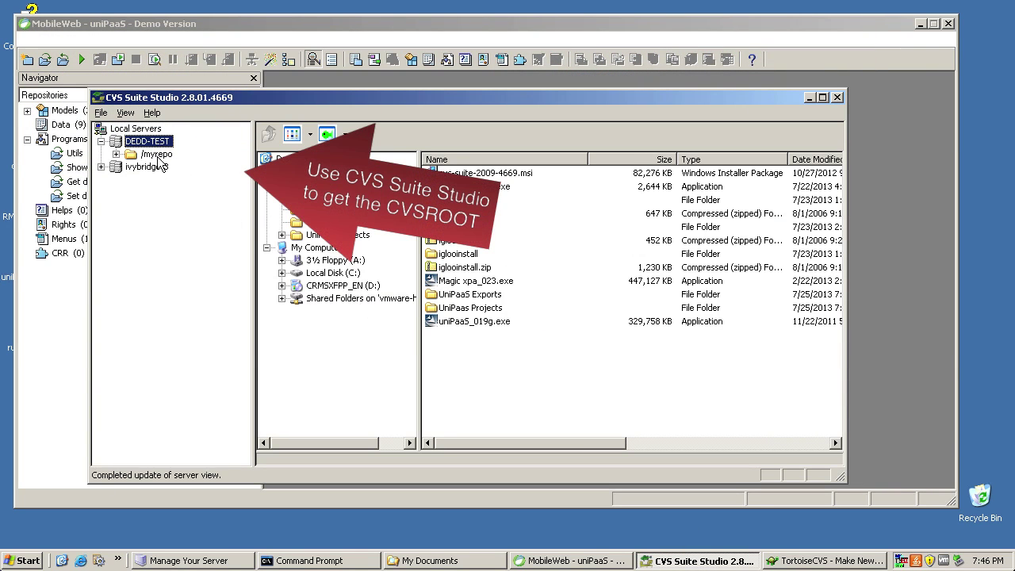
pyautogui.click(158, 155)
pyautogui.rightClick(159, 158)
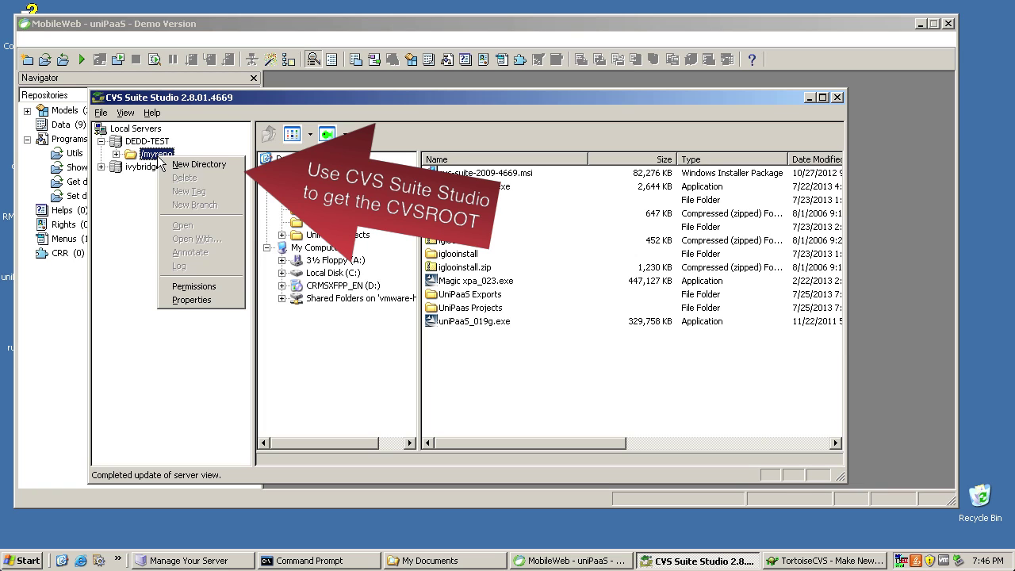
pyautogui.click(210, 300)
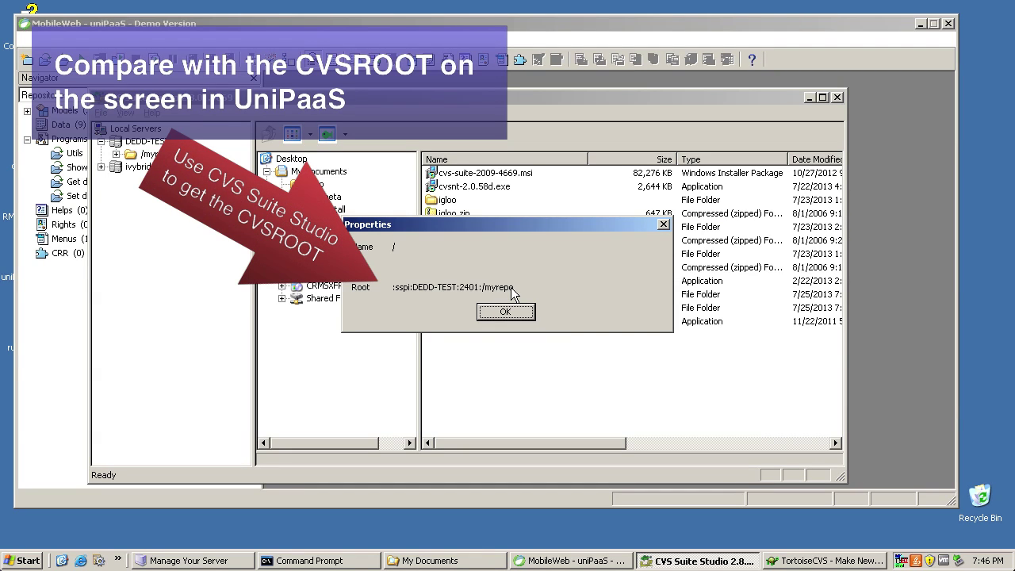
pyautogui.hotkey('alt', 'Tab')
pyautogui.hotkey('alt', 'Tab')
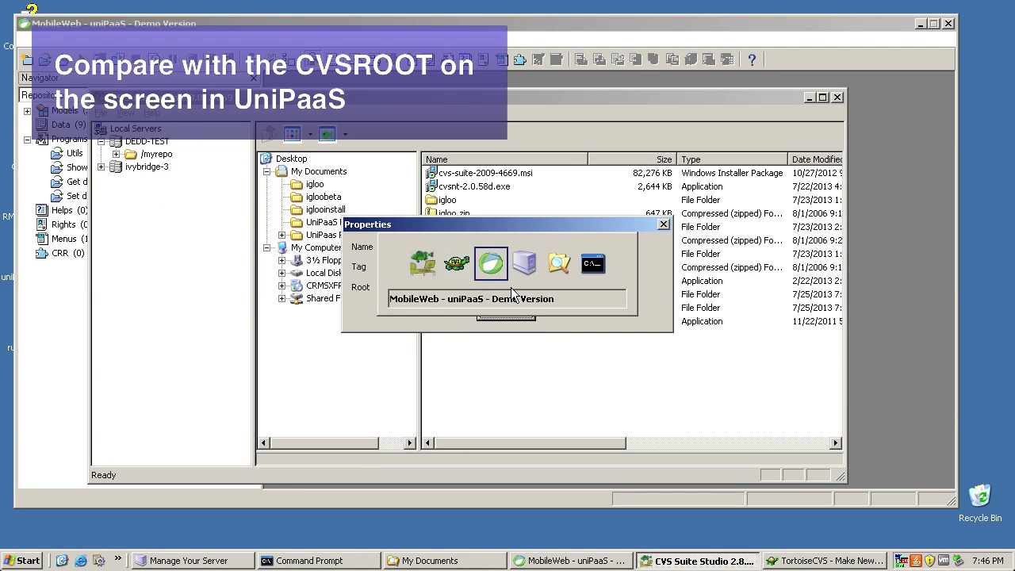
pyautogui.hotkey('alt', 'Tab')
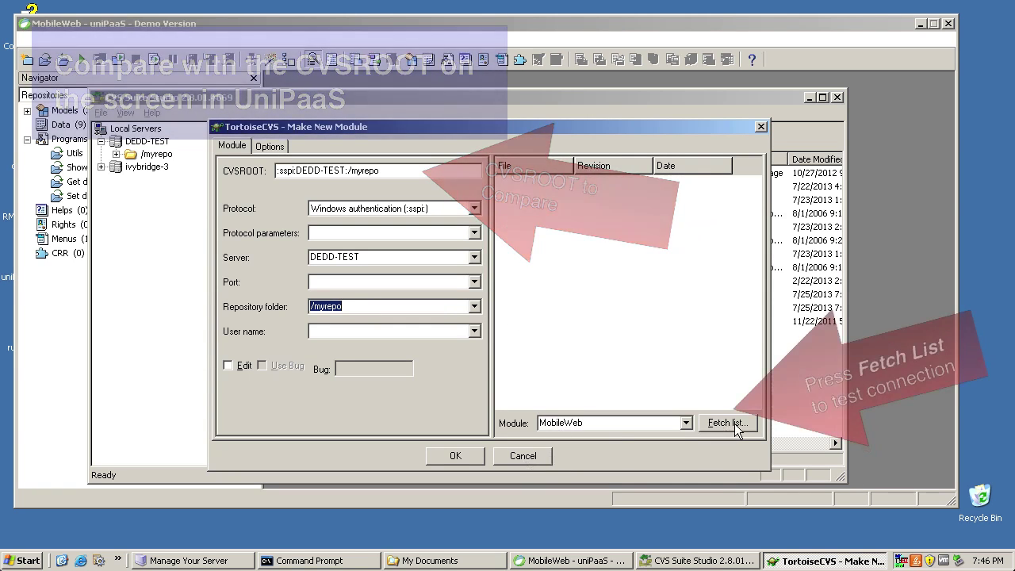
# - Fetch the module list to test the DEDD-TEST connection, then confirm creating MobileWeb
pyautogui.click(733, 423)
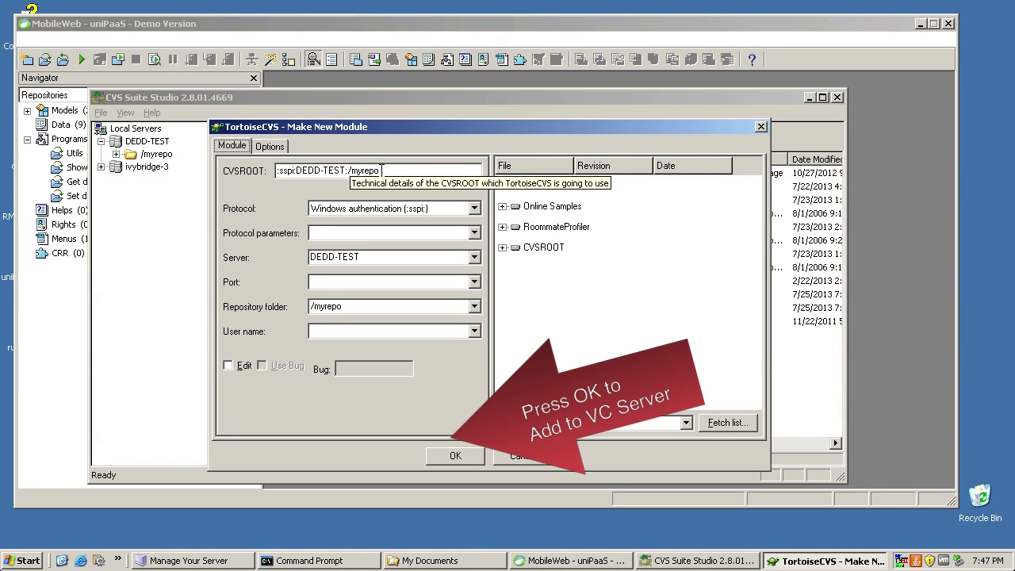
pyautogui.click(455, 458)
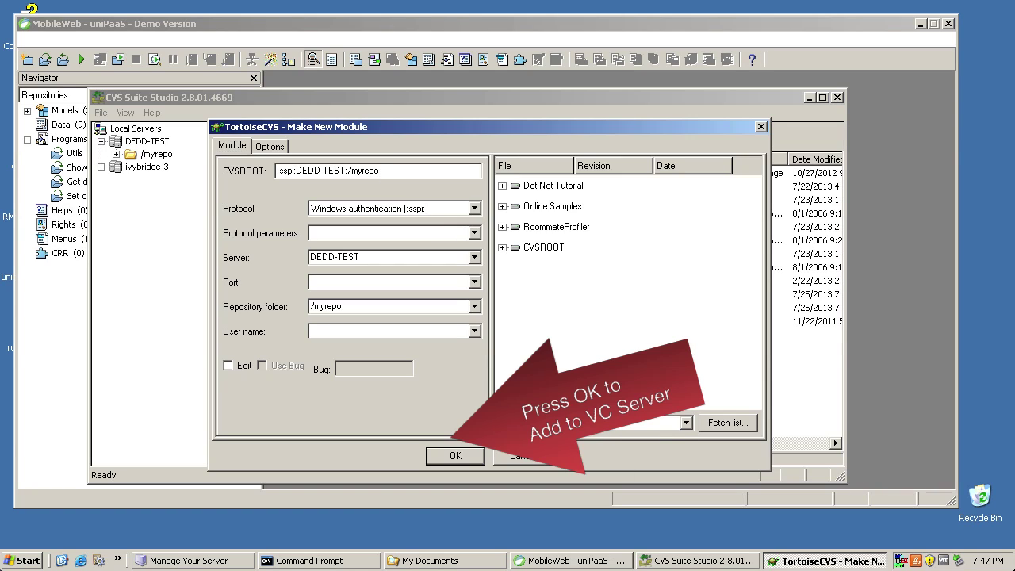
# - Confirm the MobileWeb module creation and close the finished import report
pyautogui.click(456, 456)
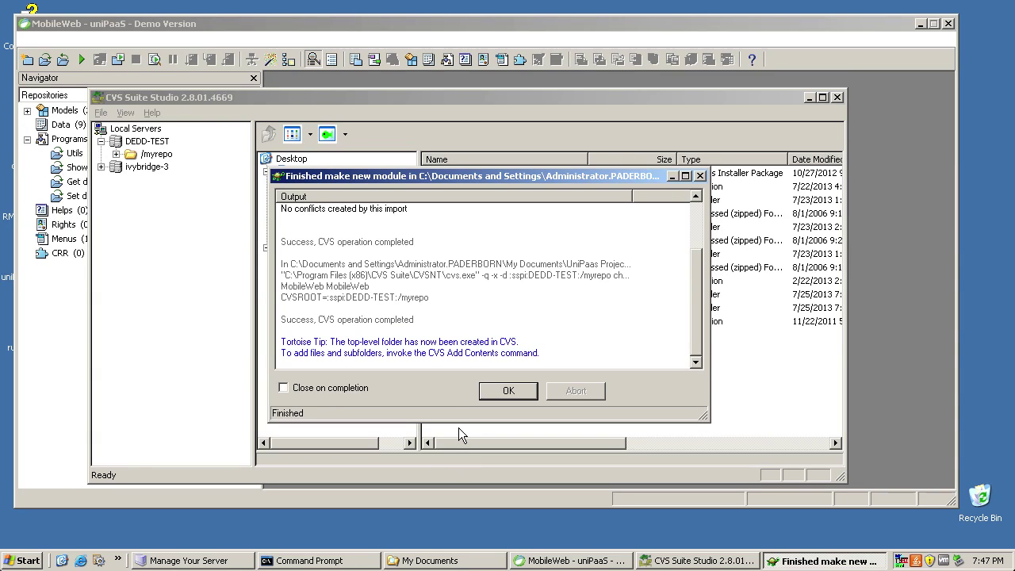
pyautogui.click(521, 391)
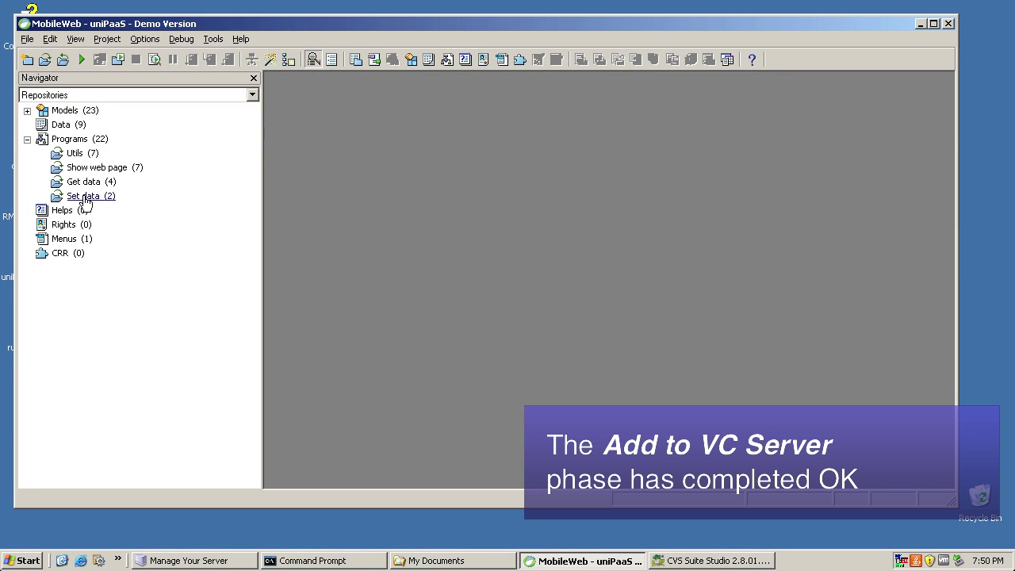
# - Close the current project and select the MobileWeb workspace entry under My Documents
pyautogui.click(28, 39)
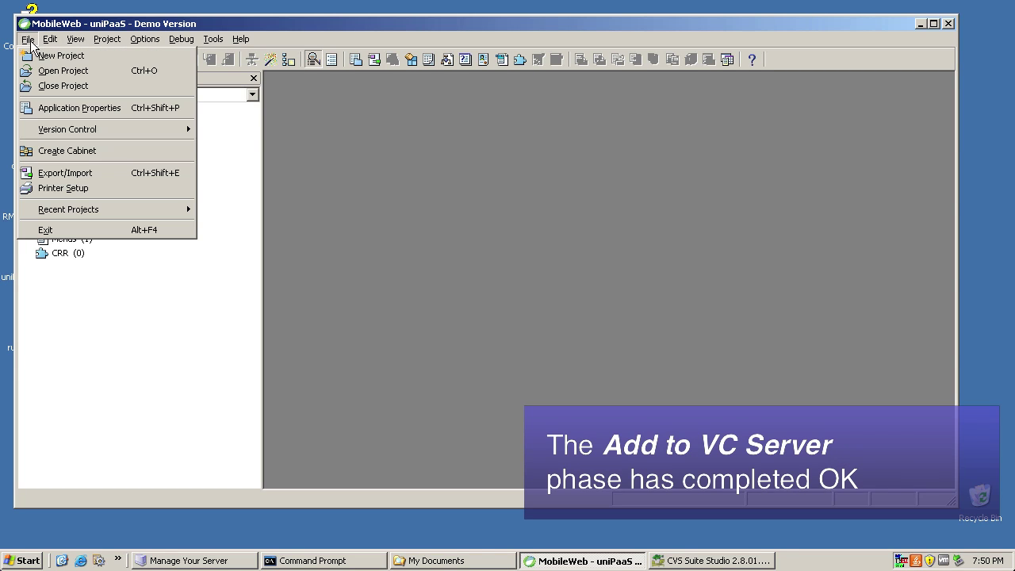
pyautogui.click(45, 88)
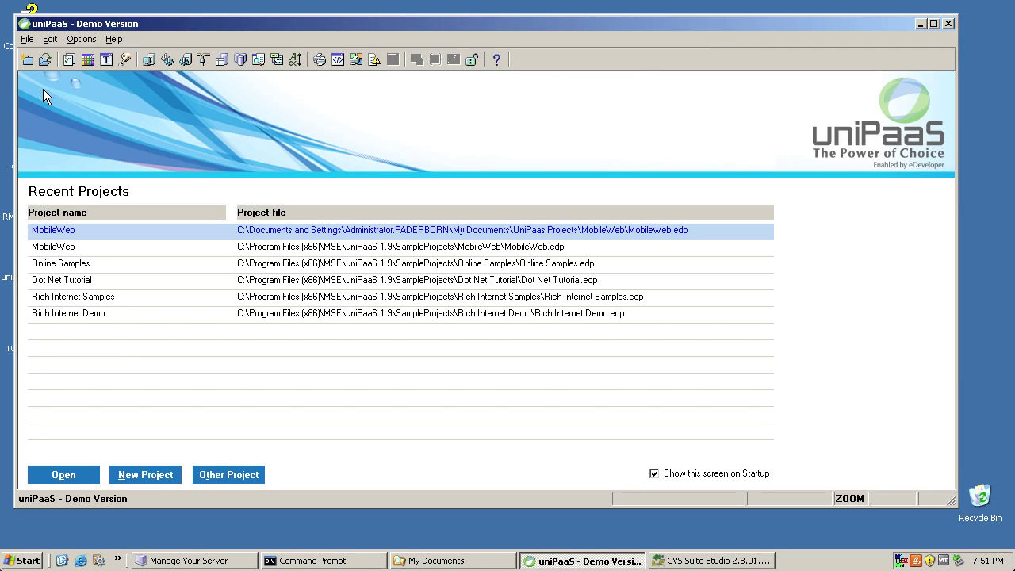
pyautogui.click(120, 396)
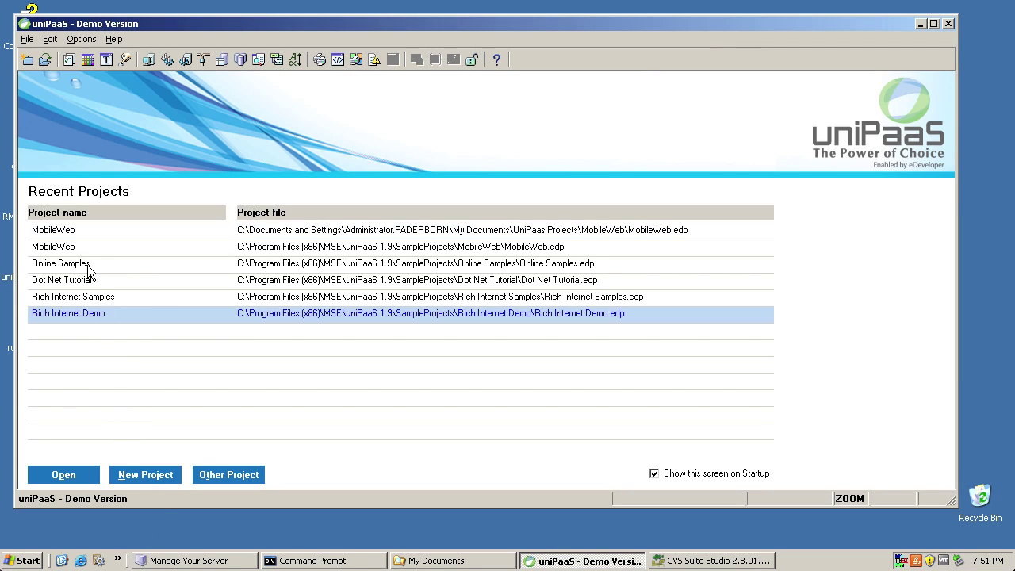
pyautogui.click(66, 232)
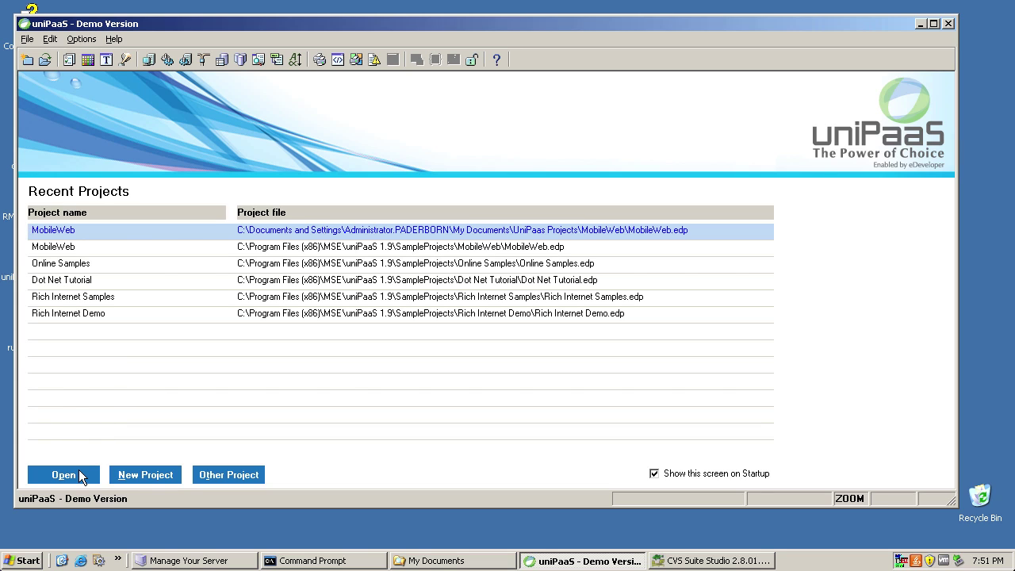
# - Browse UniPaaS Projects > MobileWeb > Source to verify the CVS folders, then return to uniPaaS
pyautogui.click(439, 562)
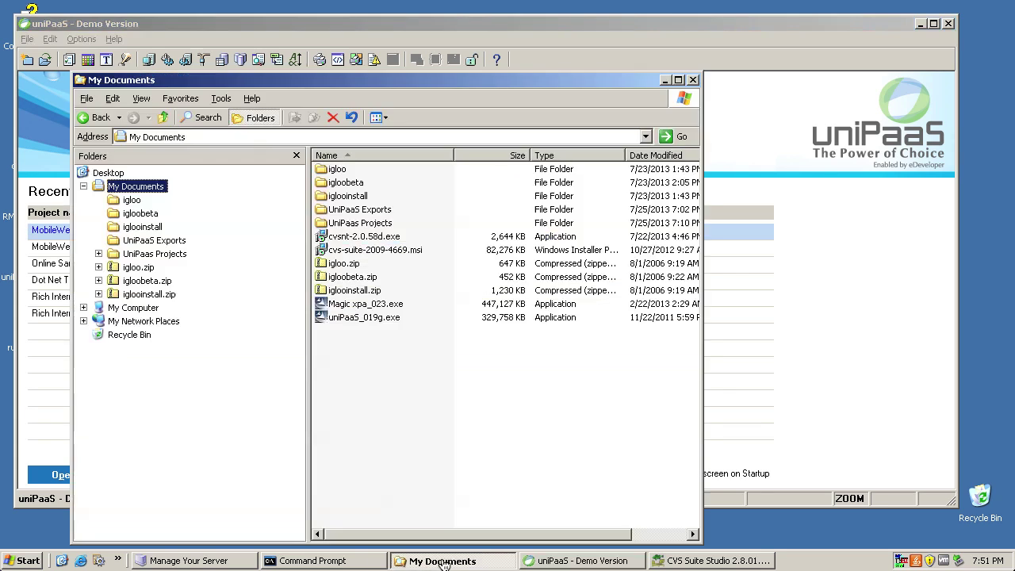
pyautogui.doubleClick(371, 223)
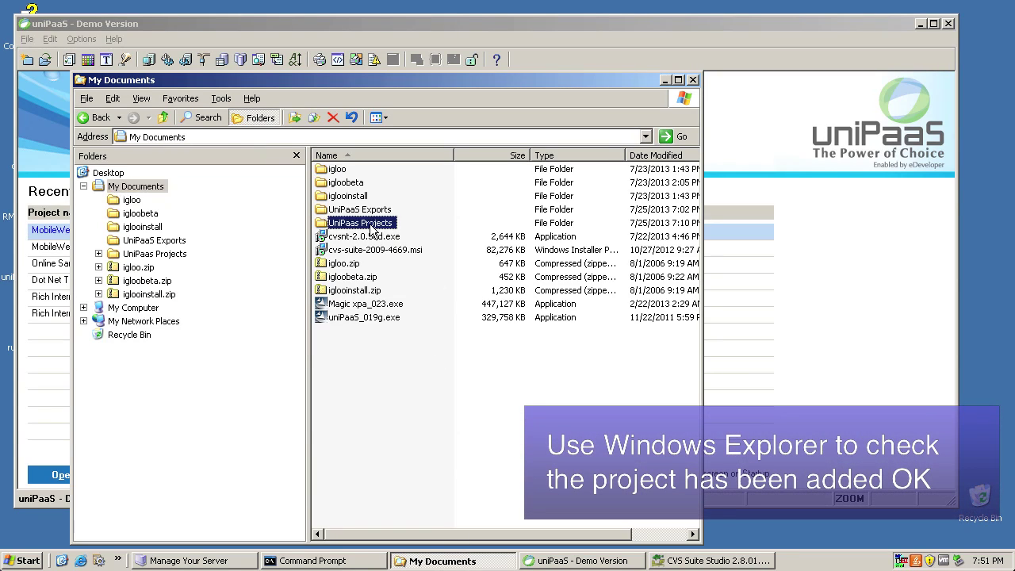
pyautogui.doubleClick(363, 170)
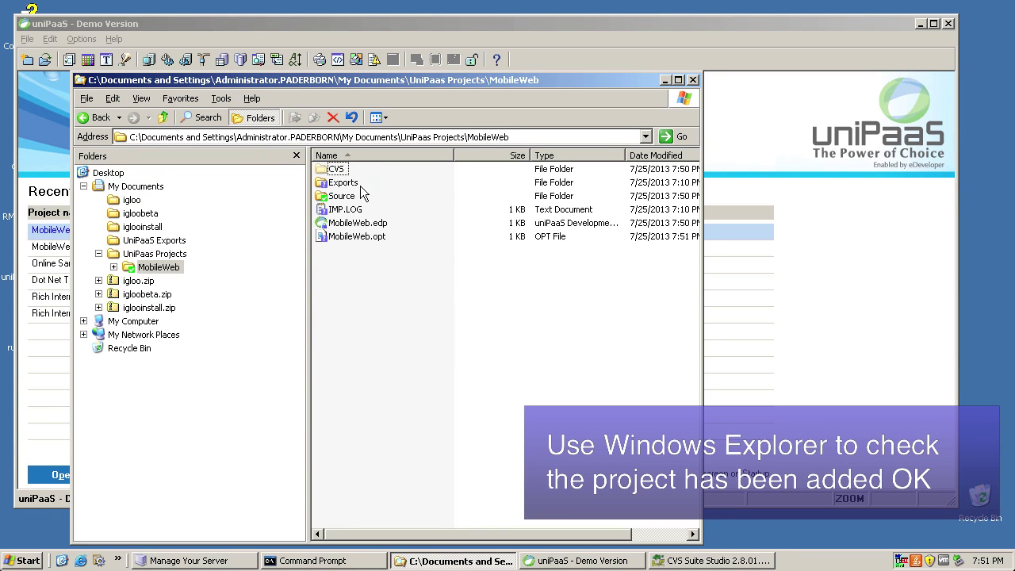
pyautogui.moveTo(360, 229)
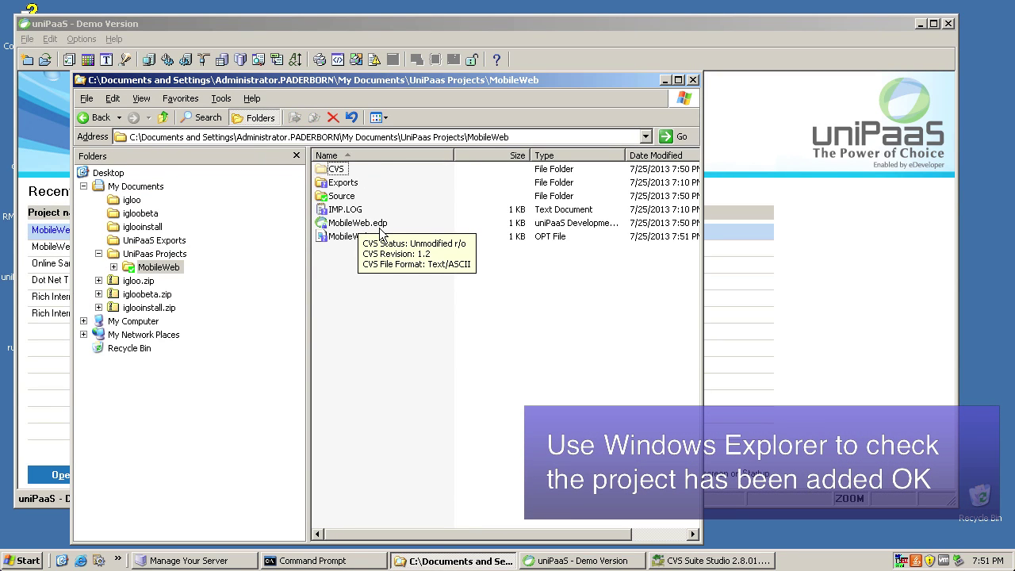
pyautogui.doubleClick(354, 196)
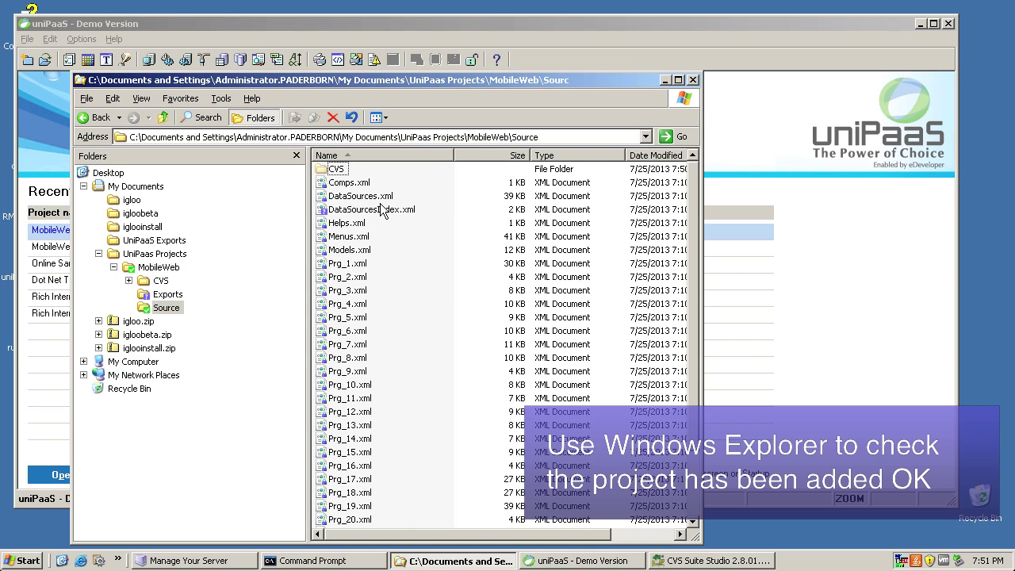
pyautogui.scroll(-2, 379, 214)
pyautogui.moveTo(374, 229)
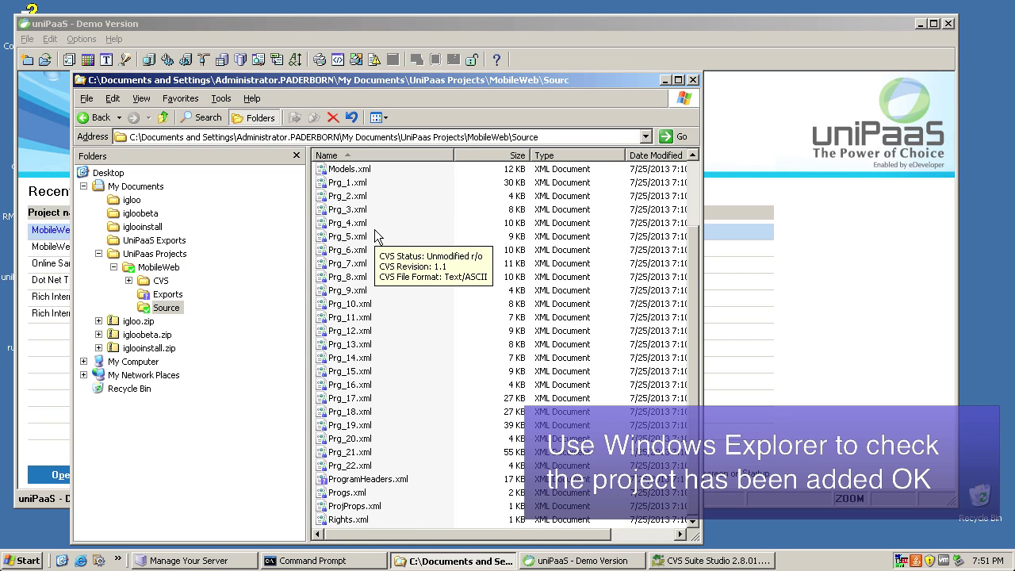
pyautogui.scroll(2, 374, 229)
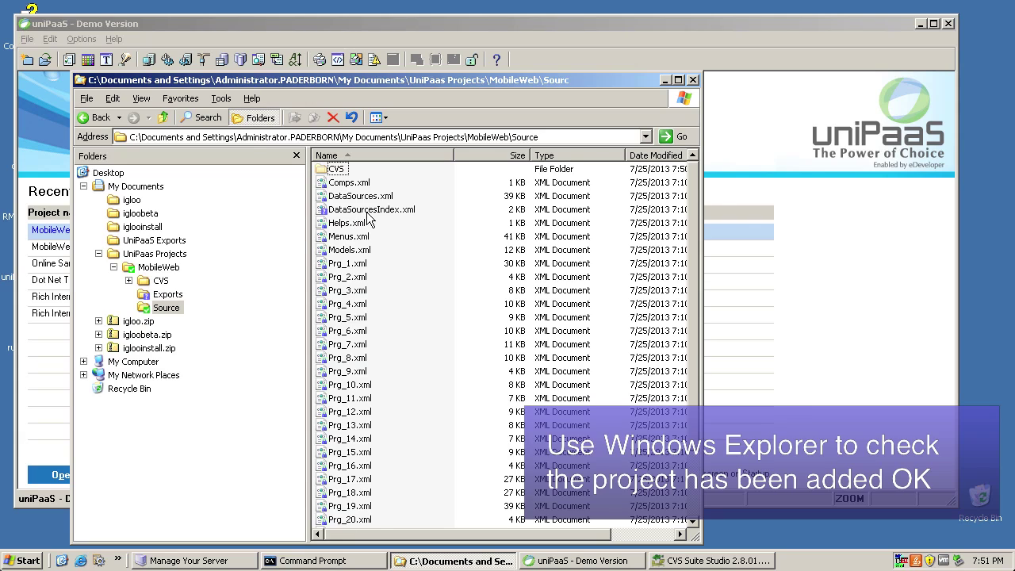
pyautogui.click(164, 119)
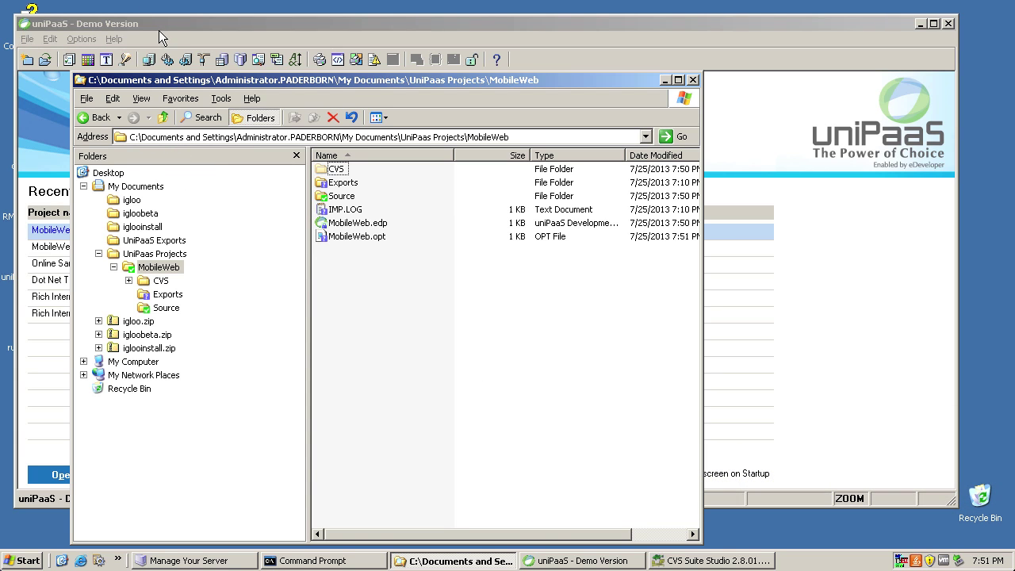
pyautogui.click(158, 30)
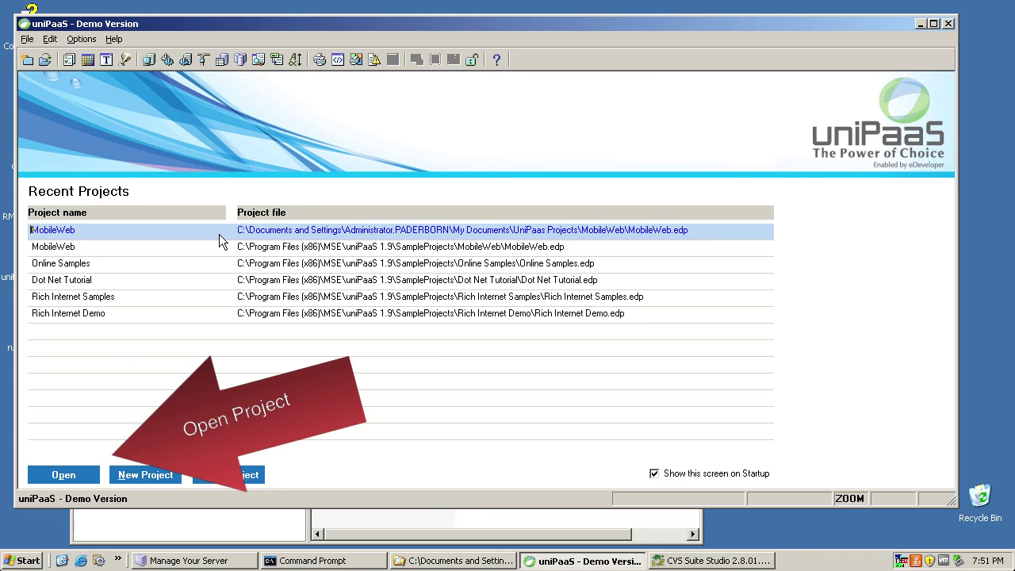
# - Open the MobileWeb workspace project and display the Products table's read-only column properties
pyautogui.click(77, 469)
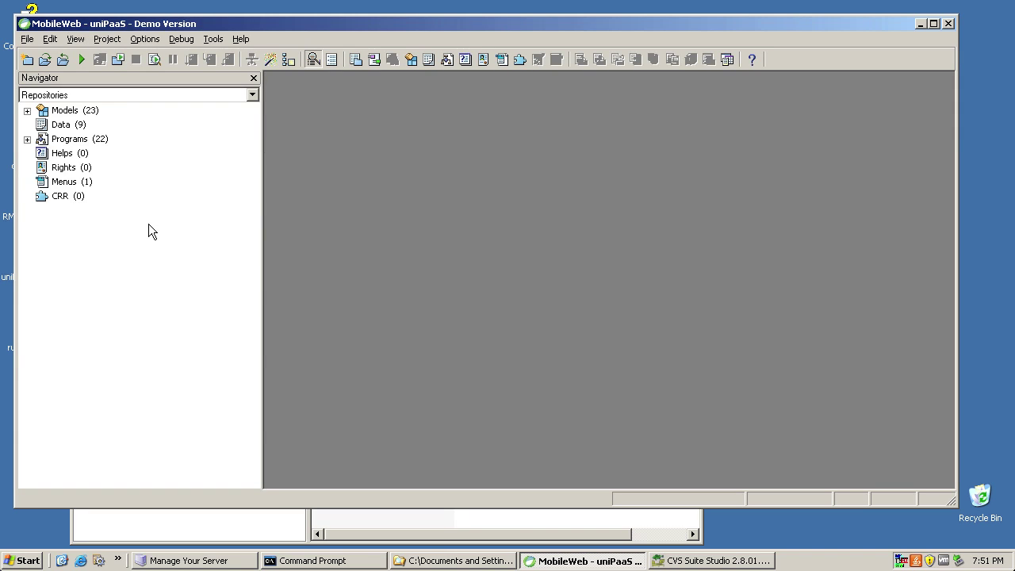
pyautogui.click(27, 140)
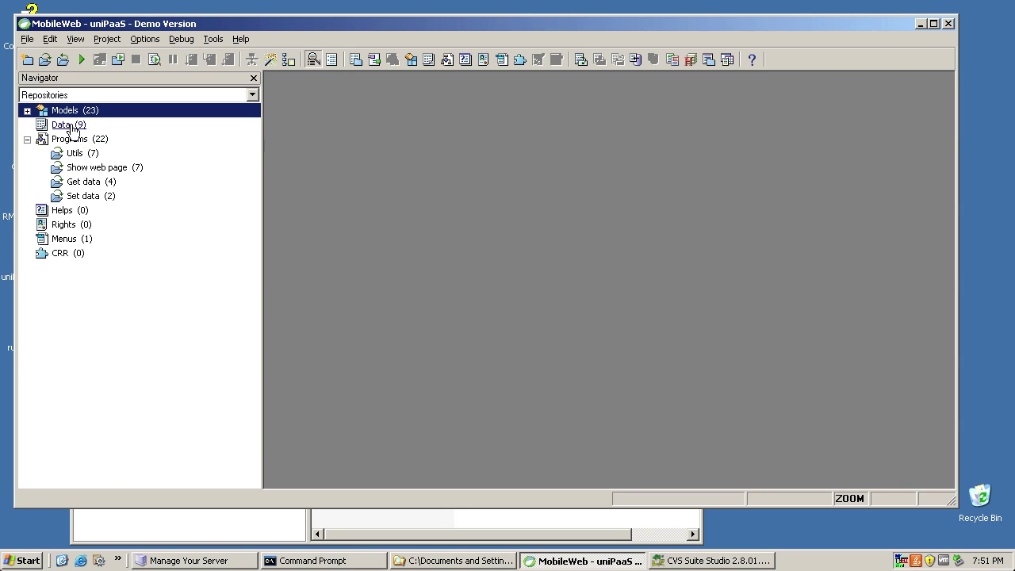
pyautogui.doubleClick(70, 127)
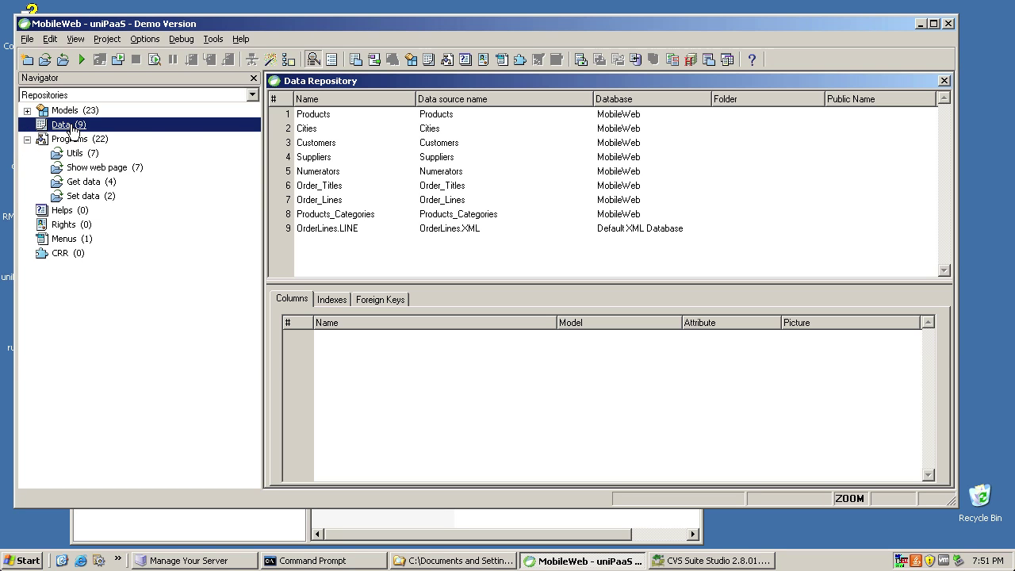
pyautogui.click(310, 116)
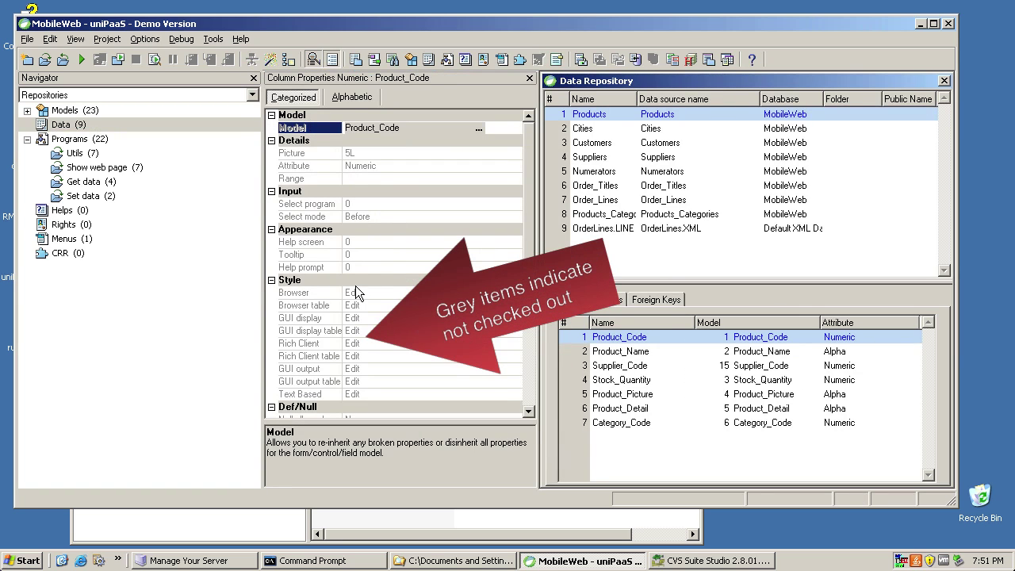
# - Check out the data repository object through Version Control > Check Out Object
pyautogui.click(27, 39)
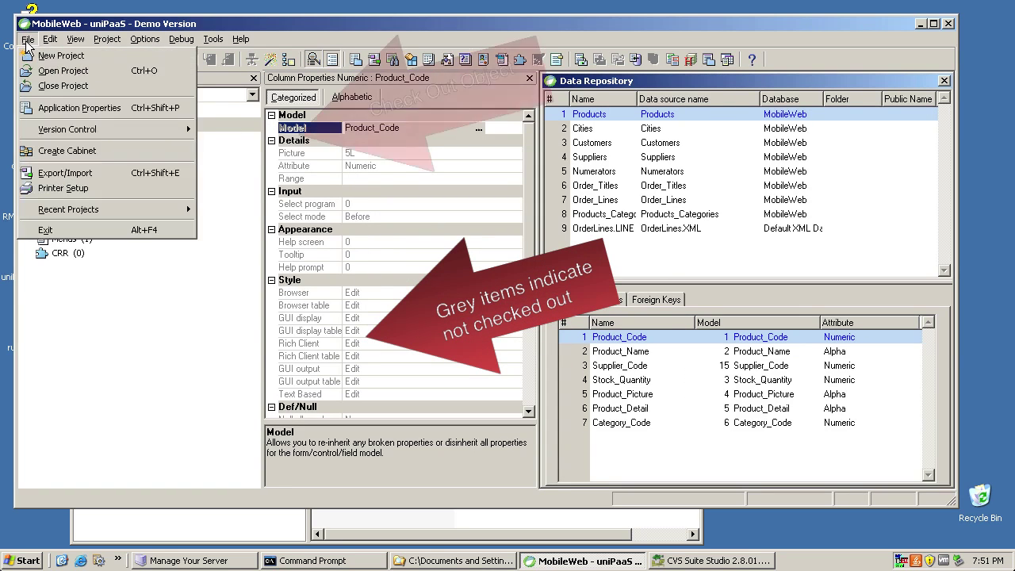
pyautogui.moveTo(93, 129)
pyautogui.click(232, 132)
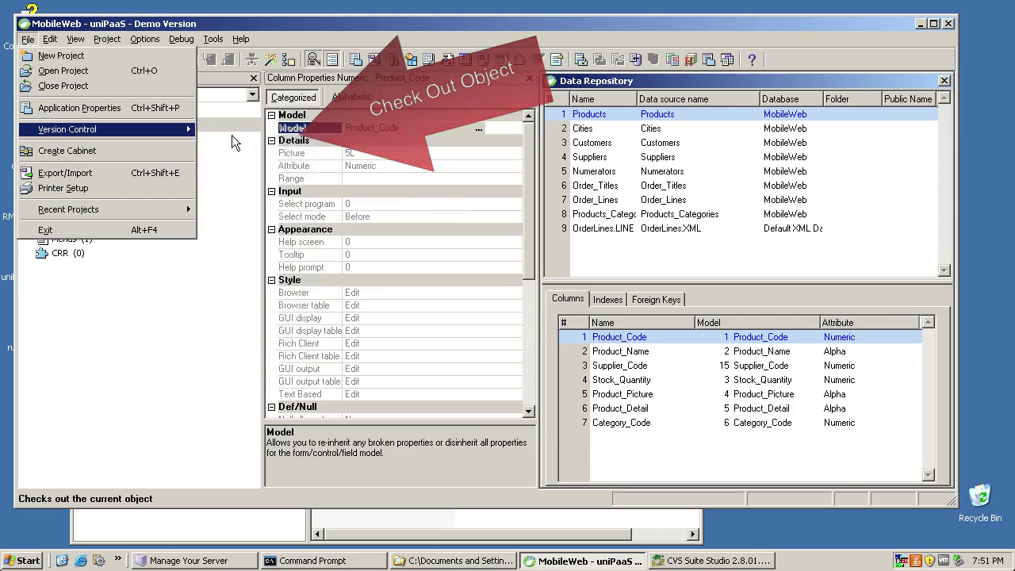
pyautogui.click(515, 342)
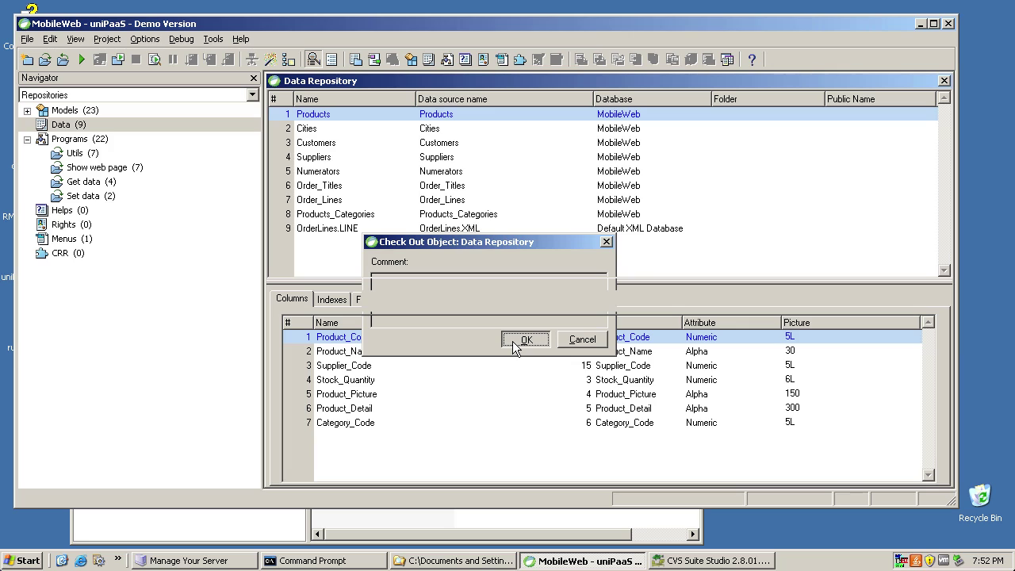
# - Change the Product_Code column's picture in Products from 5L to 6L
pyautogui.click(448, 129)
pyautogui.click(444, 117)
pyautogui.click(331, 114)
pyautogui.hotkey('alt', 'Return')
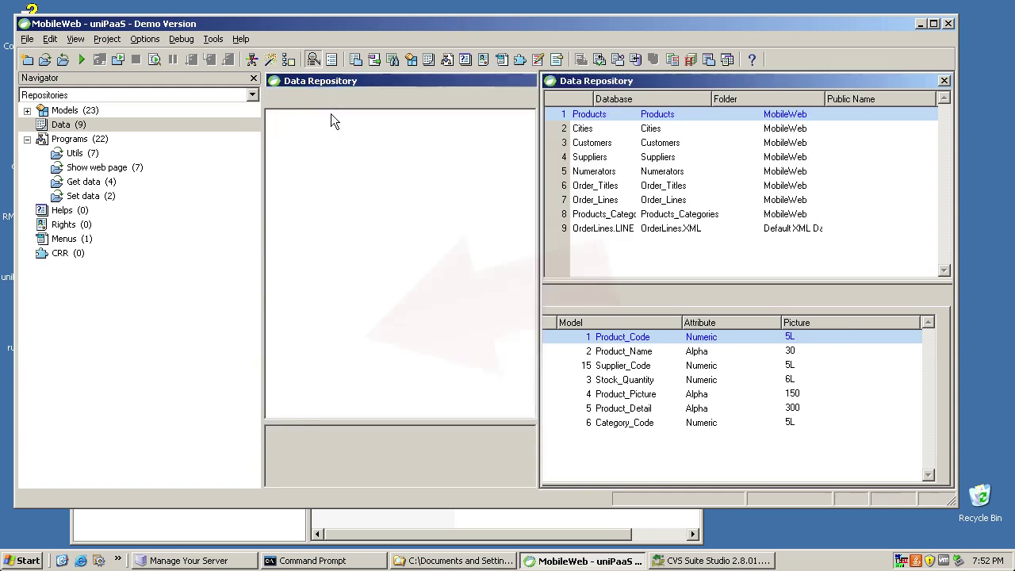
pyautogui.click(382, 156)
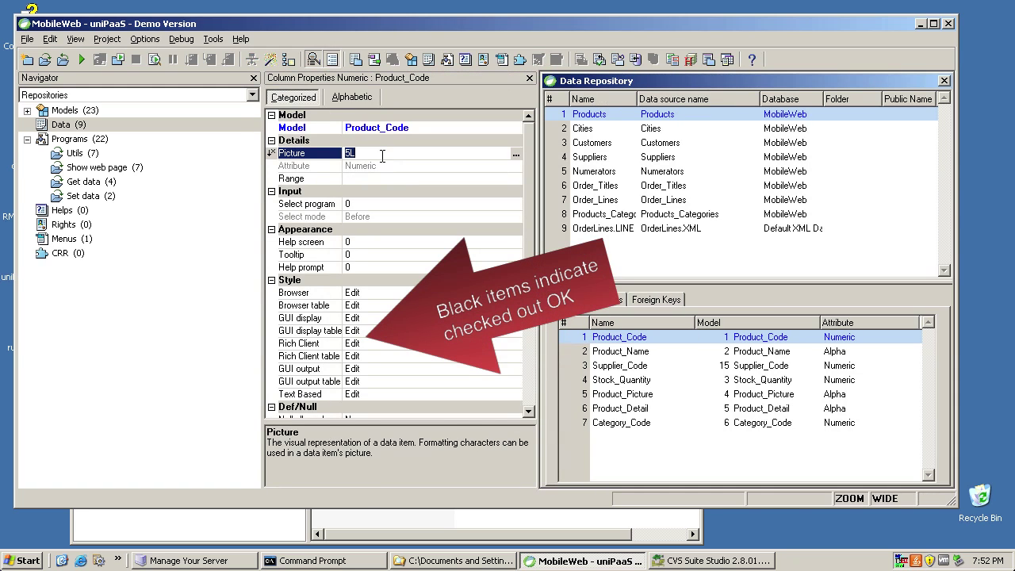
pyautogui.click(515, 154)
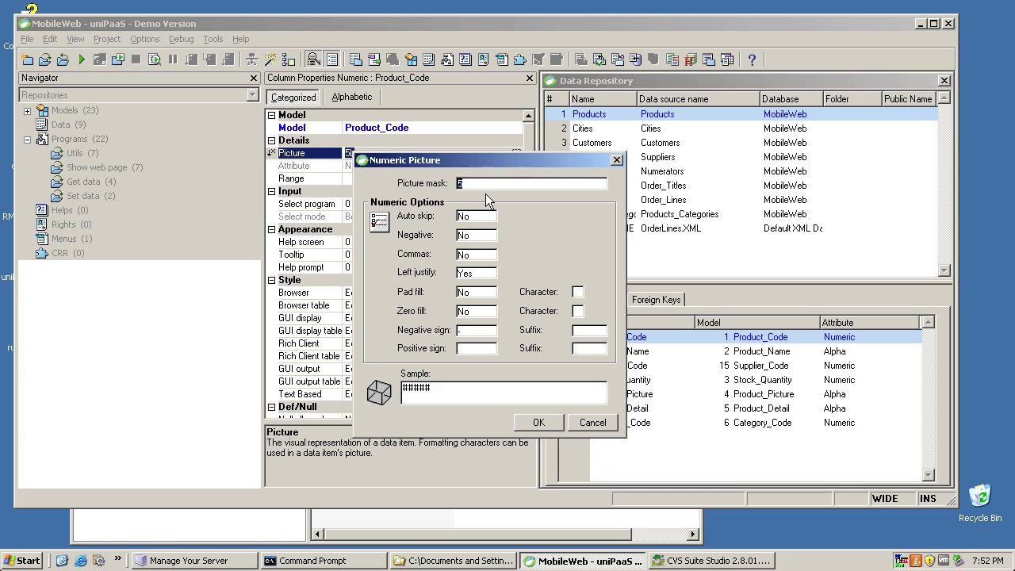
pyautogui.write('6')
pyautogui.click(545, 424)
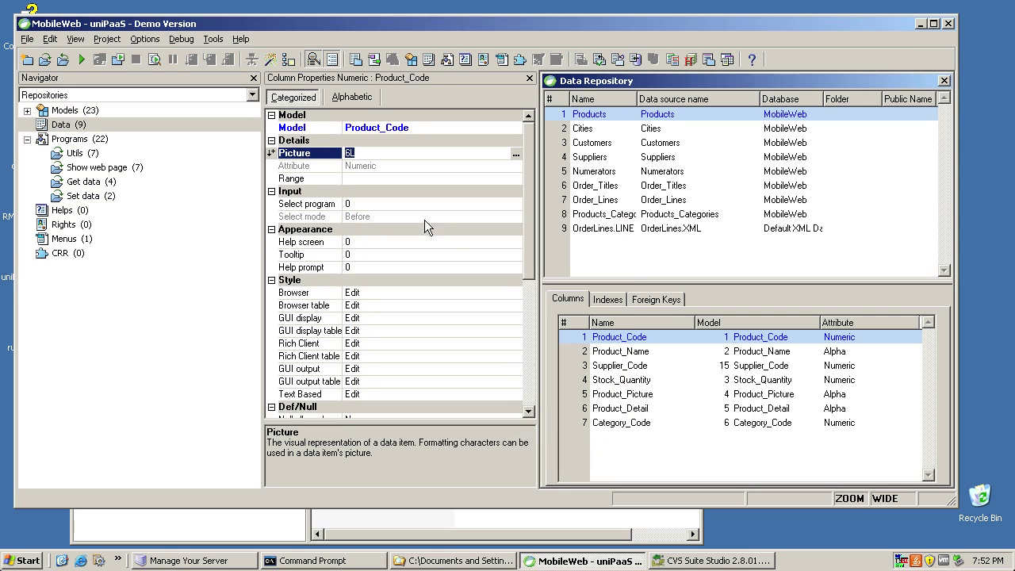
pyautogui.click(28, 39)
# - Check in the data repository with comment 'this is a test of making a data change'
pyautogui.moveTo(91, 129)
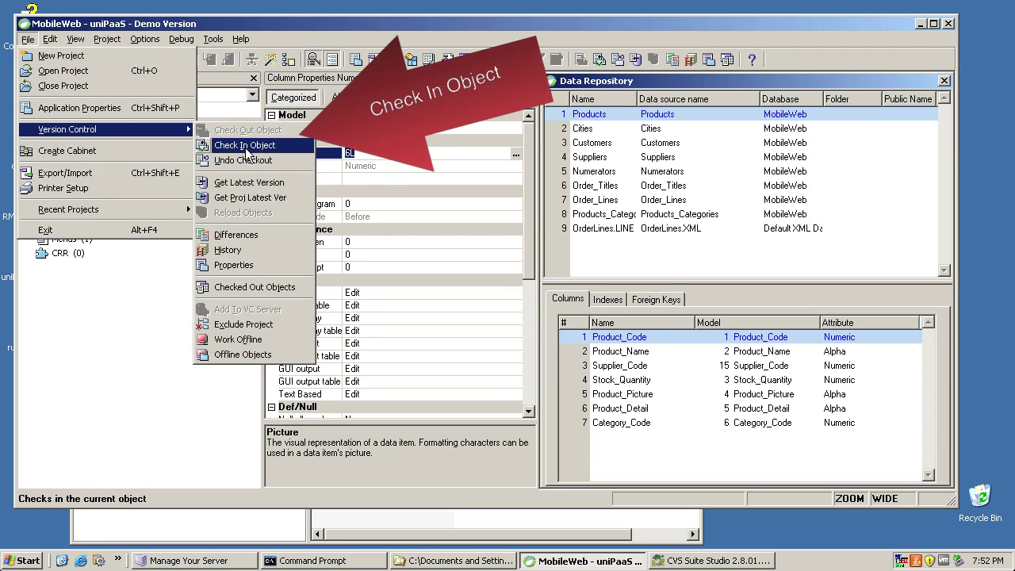
pyautogui.click(244, 145)
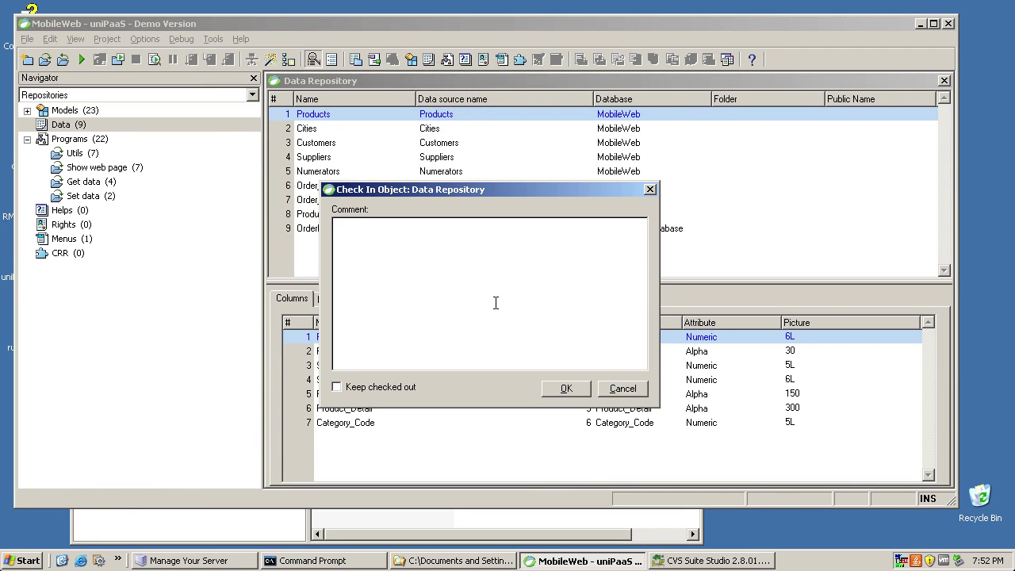
pyautogui.write('this is a test of making a data change')
pyautogui.click(569, 389)
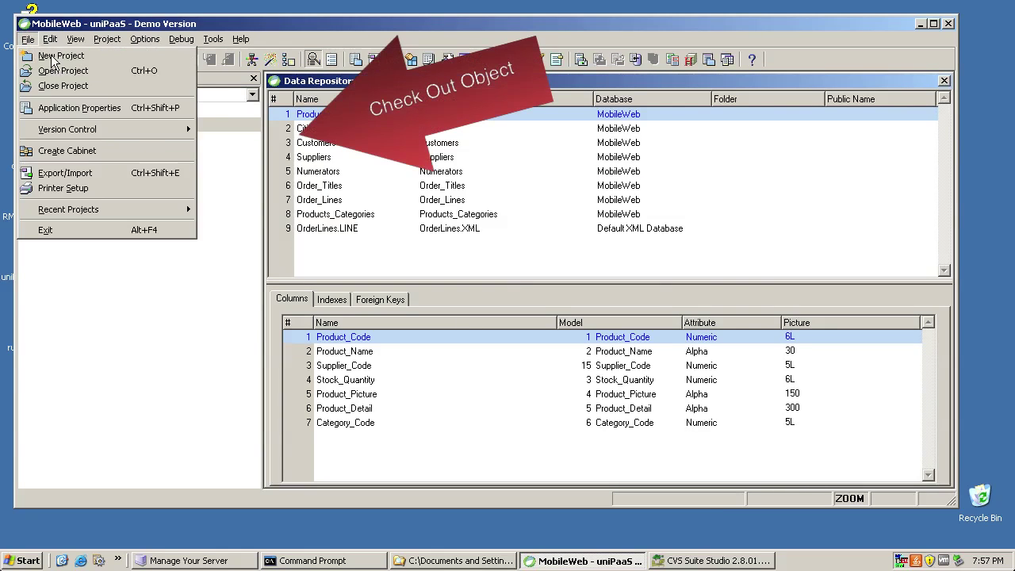
# - Check the data repository out again from version control
pyautogui.click(27, 39)
pyautogui.moveTo(156, 133)
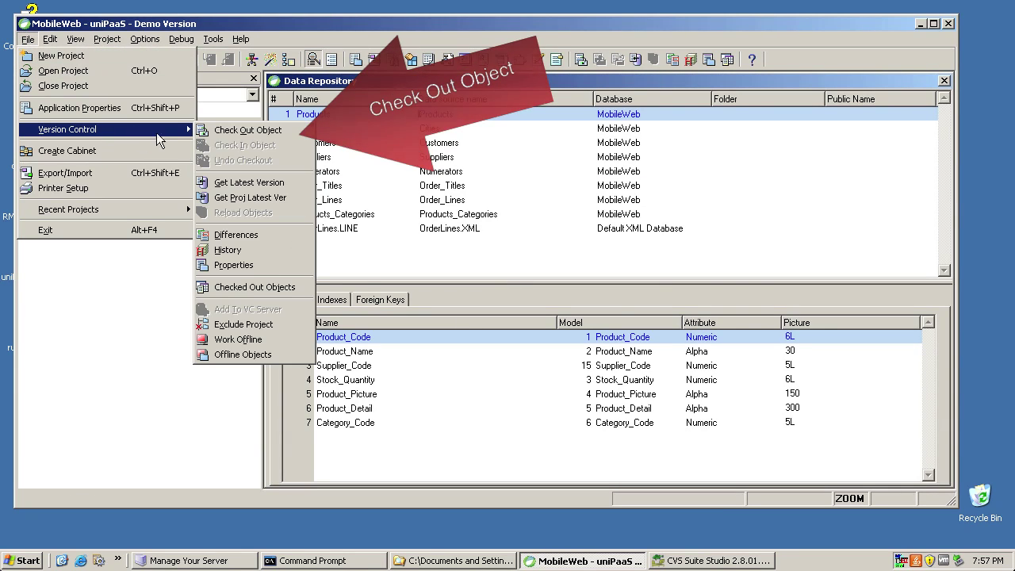
pyautogui.click(254, 129)
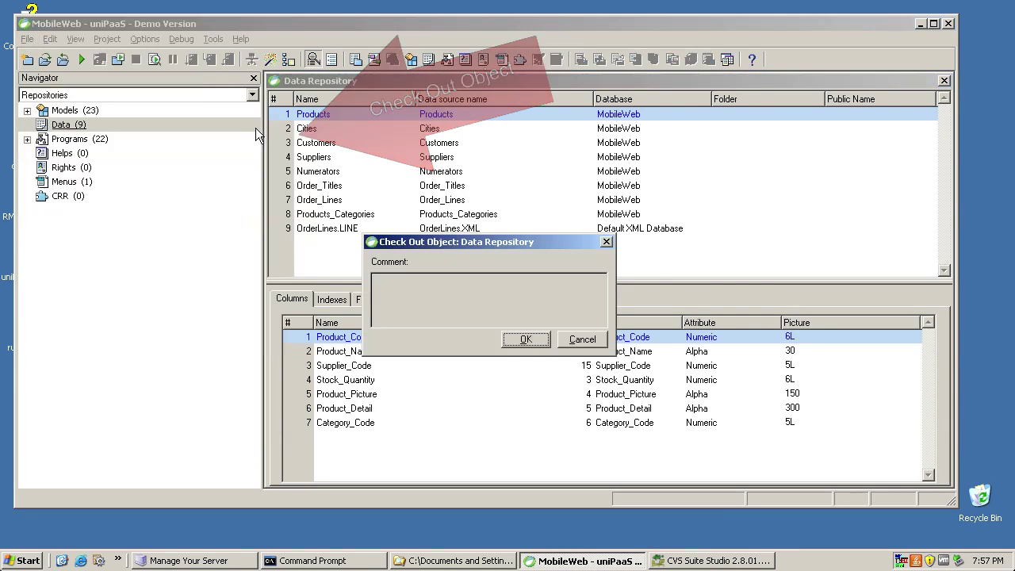
pyautogui.click(514, 341)
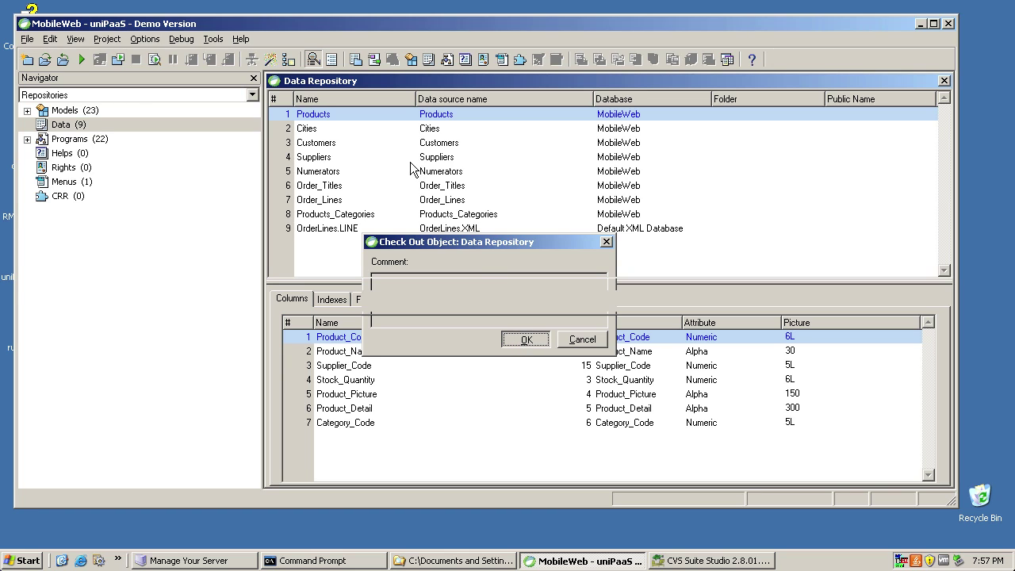
# - Set the Products Product_Code column's picture mask to 7, so it reads 7L
pyautogui.click(437, 114)
pyautogui.click(325, 118)
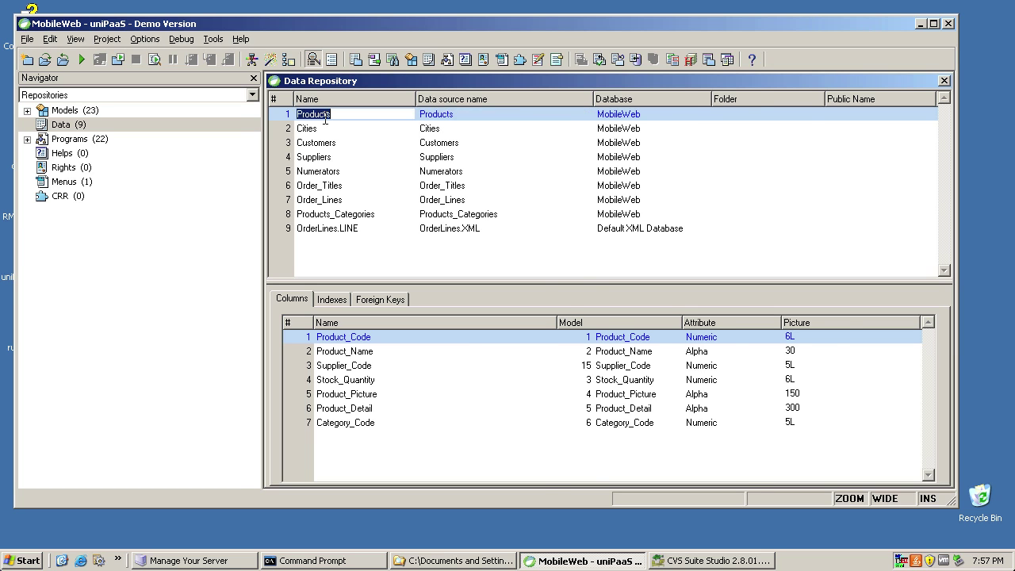
pyautogui.hotkey('alt', 'Return')
pyautogui.click(373, 155)
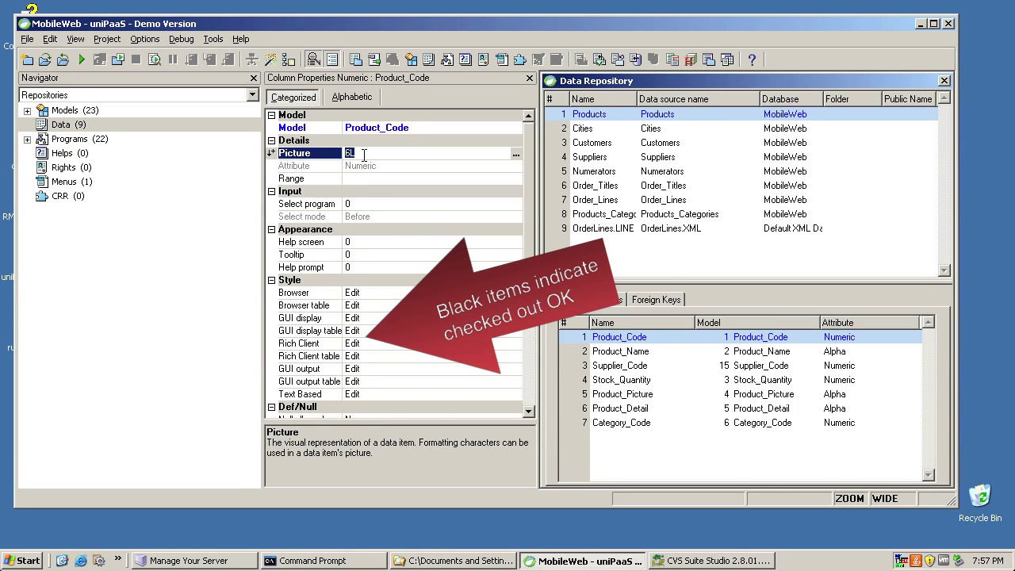
pyautogui.click(516, 155)
pyautogui.write('7')
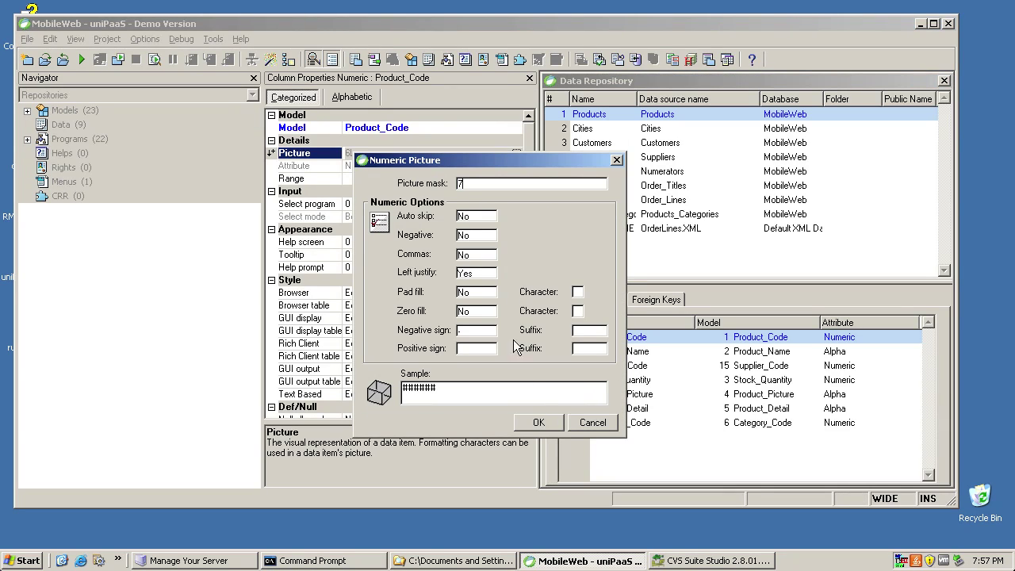
pyautogui.click(538, 422)
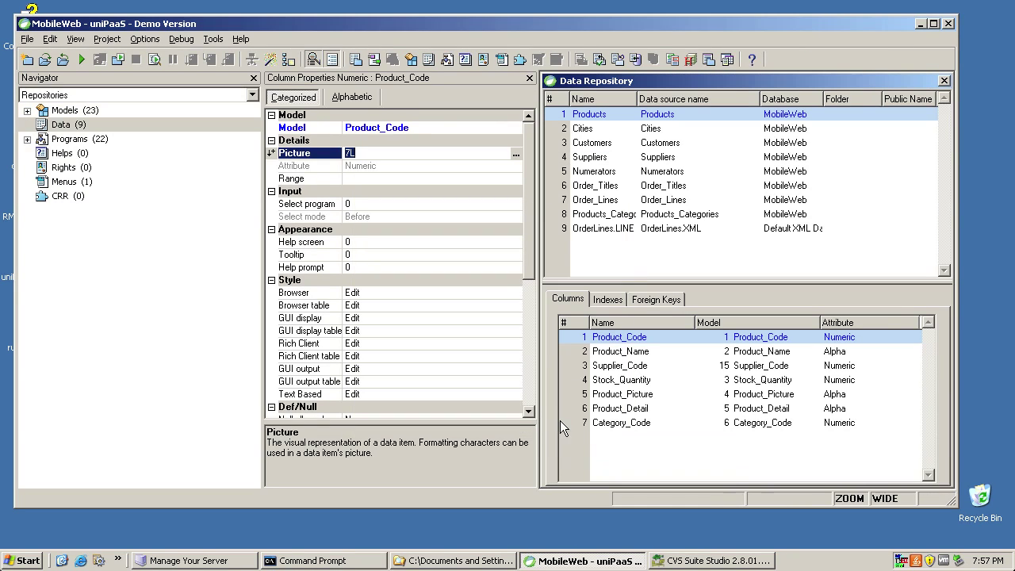
# - Check in the Data Repository with the comment 'make another sample change'
pyautogui.click(27, 39)
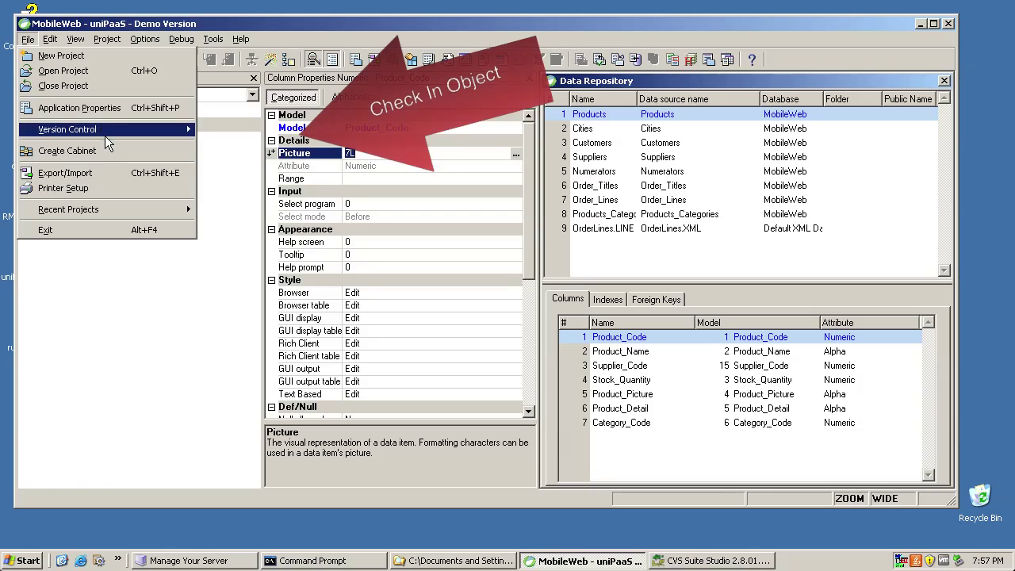
pyautogui.moveTo(103, 130)
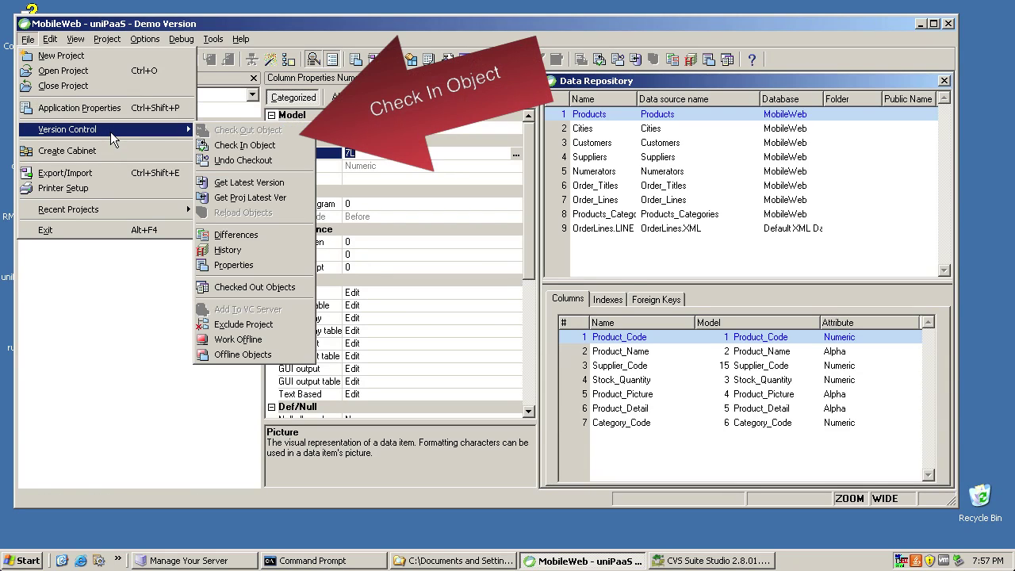
pyautogui.click(213, 147)
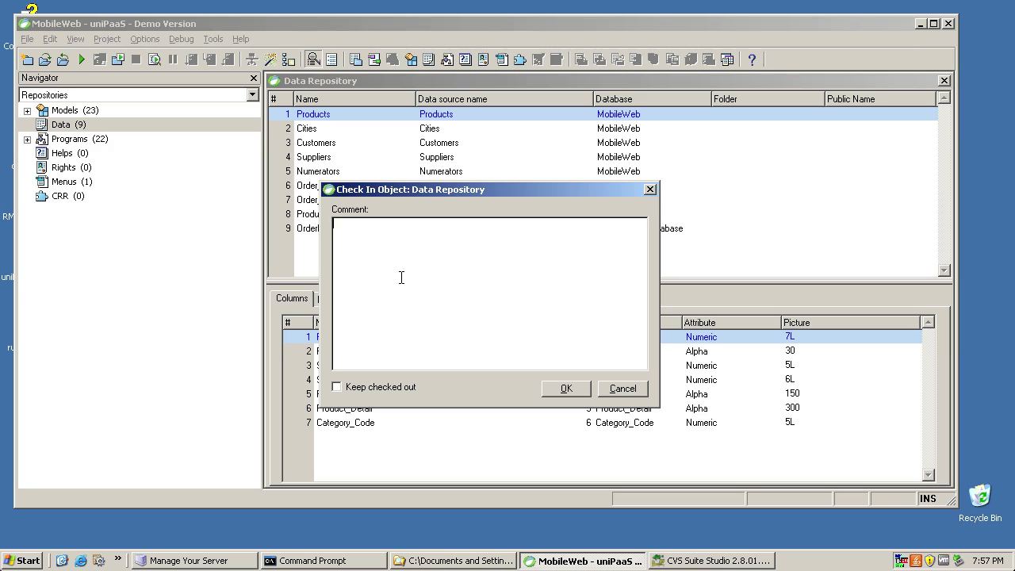
pyautogui.write('make another sample change')
pyautogui.click(576, 391)
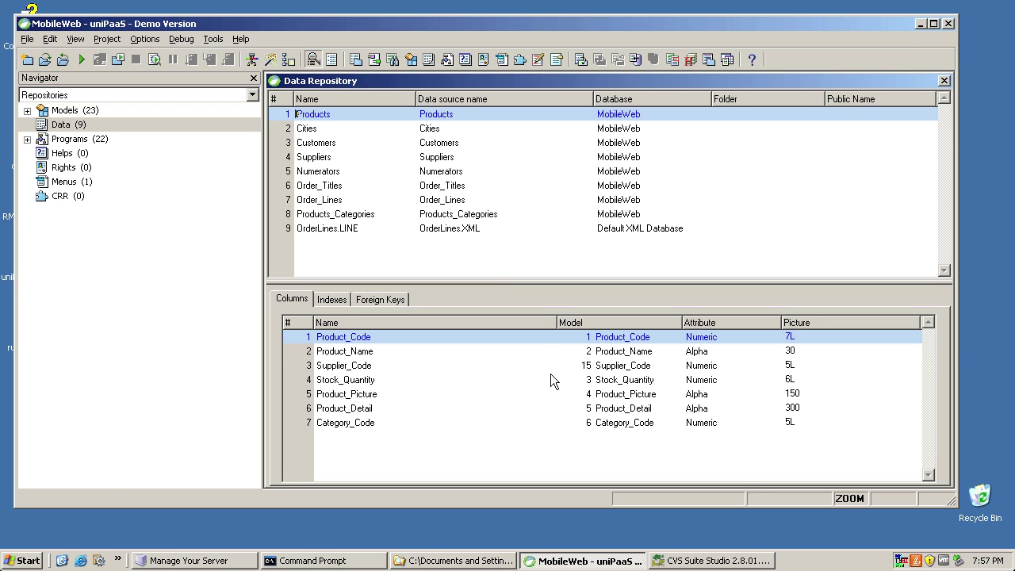
pyautogui.click(27, 39)
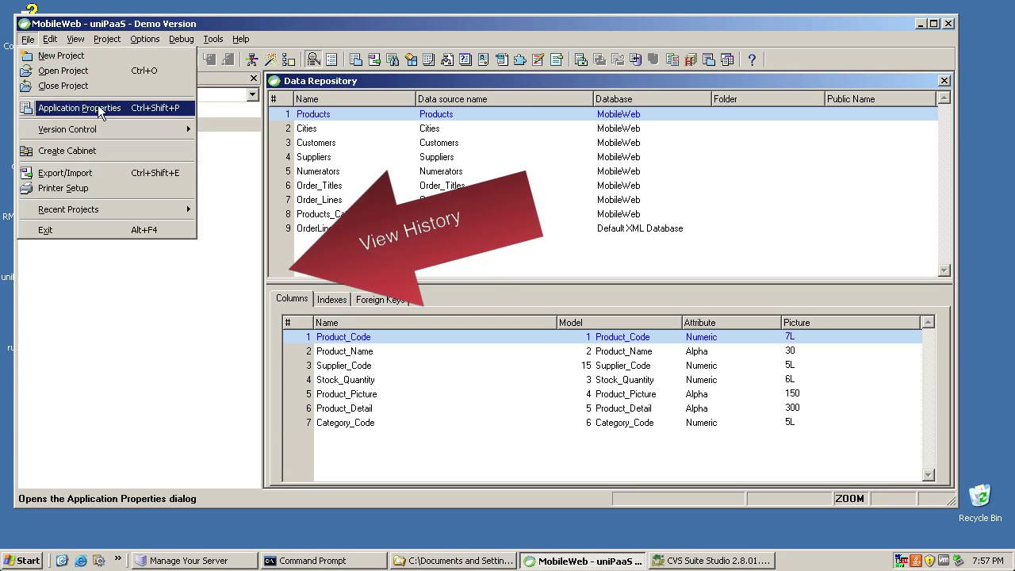
pyautogui.moveTo(111, 131)
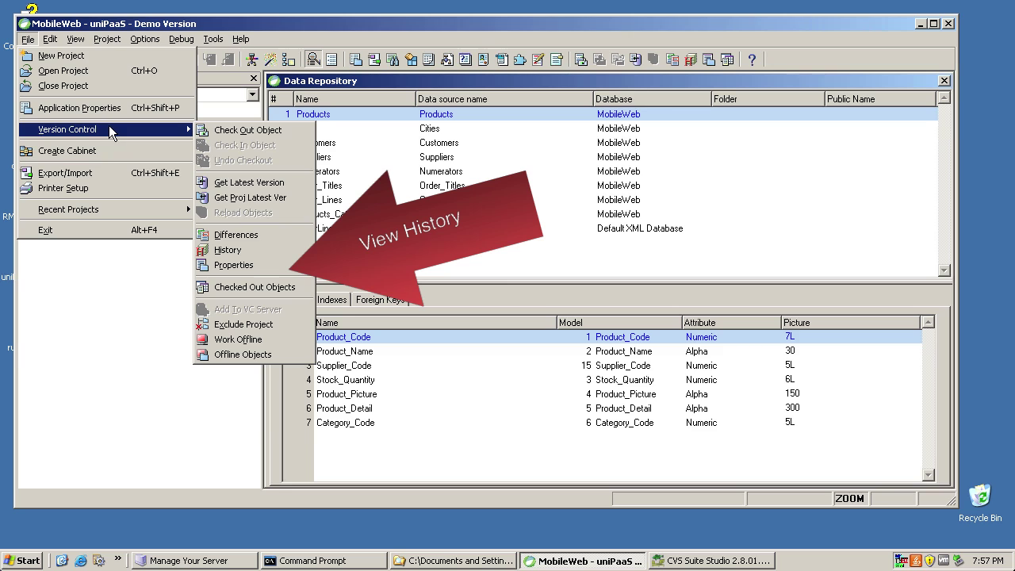
pyautogui.click(236, 264)
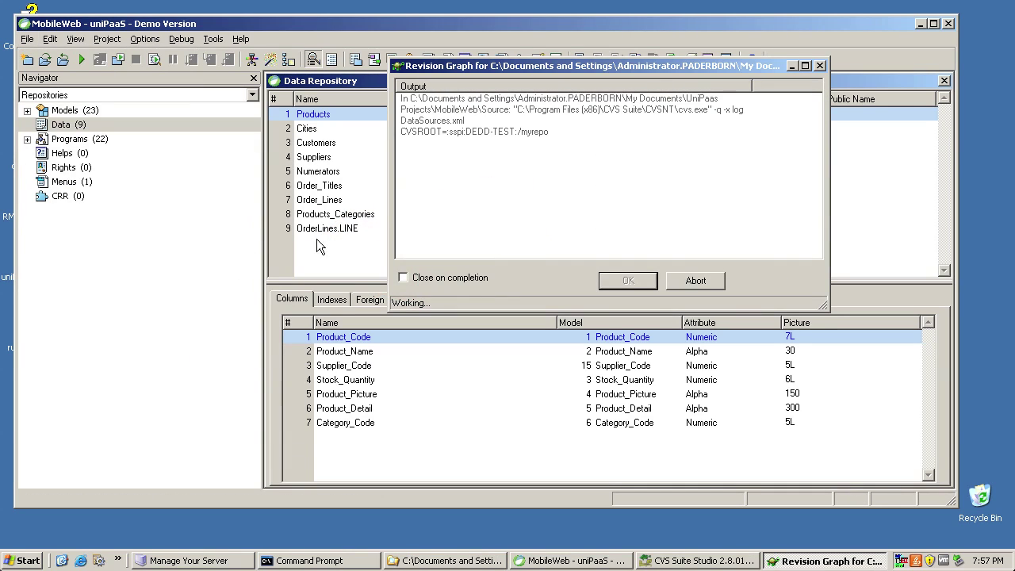
pyautogui.click(495, 125)
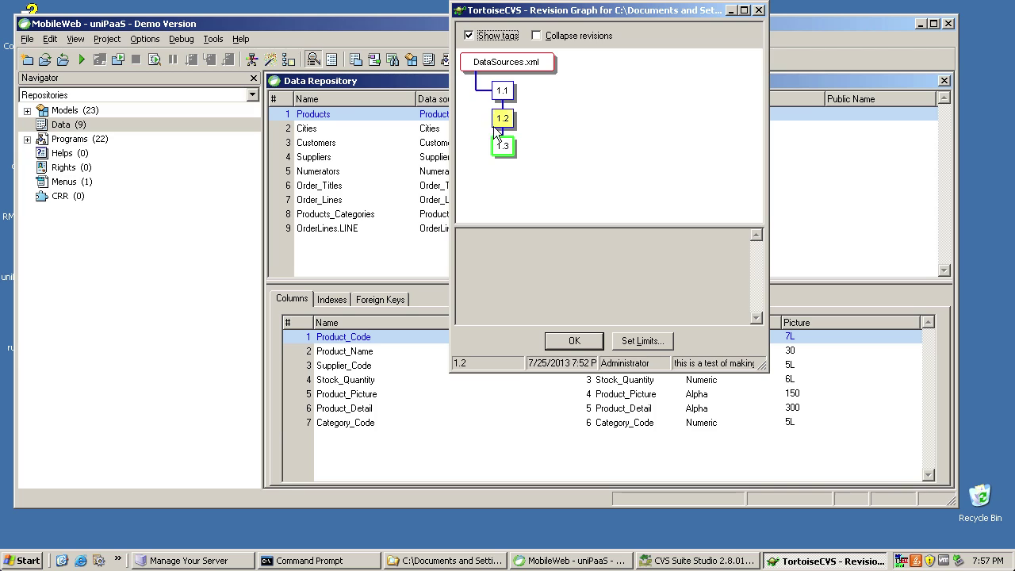
pyautogui.click(502, 146)
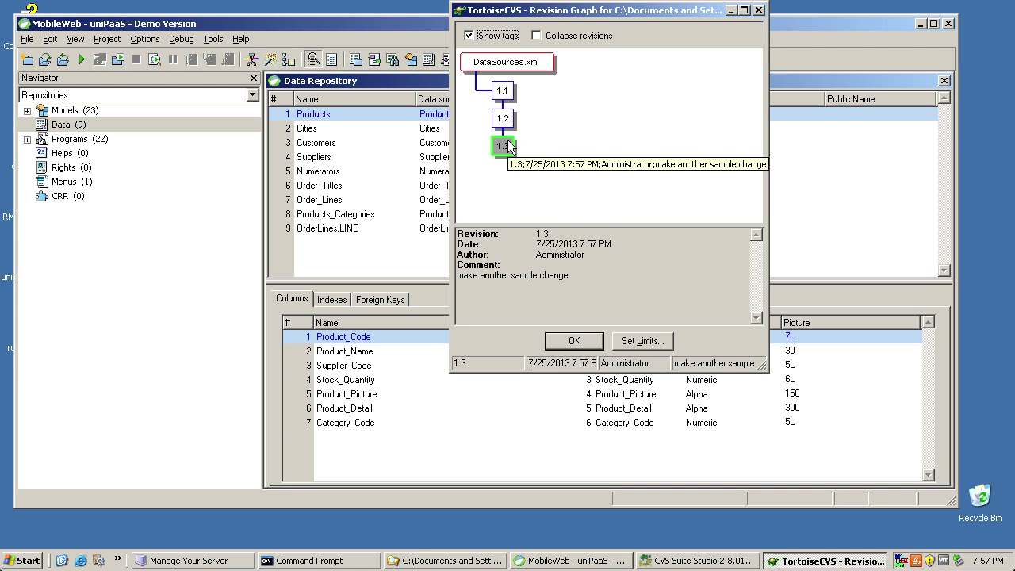
pyautogui.click(508, 127)
pyautogui.click(502, 92)
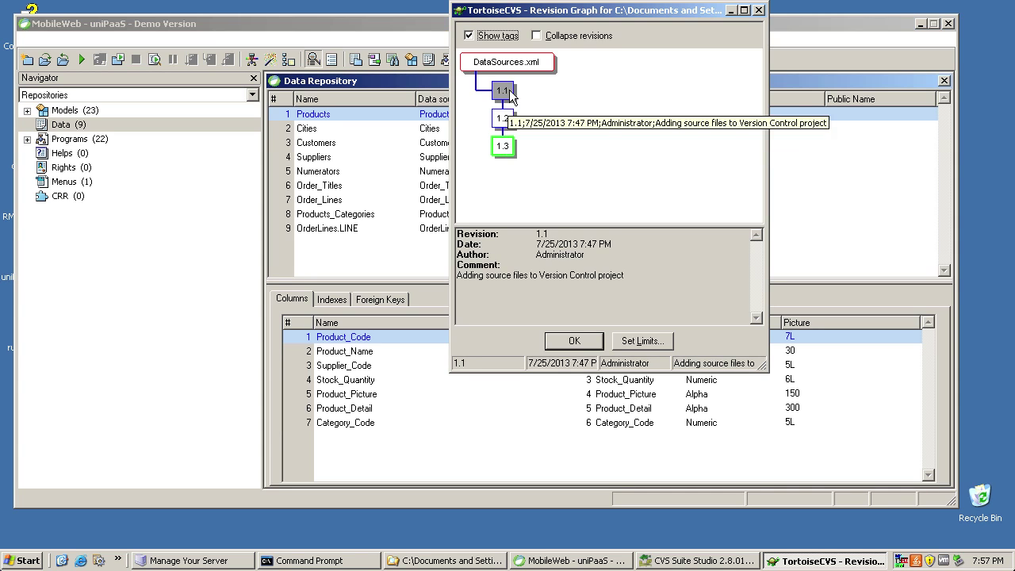
pyautogui.click(508, 126)
pyautogui.click(588, 342)
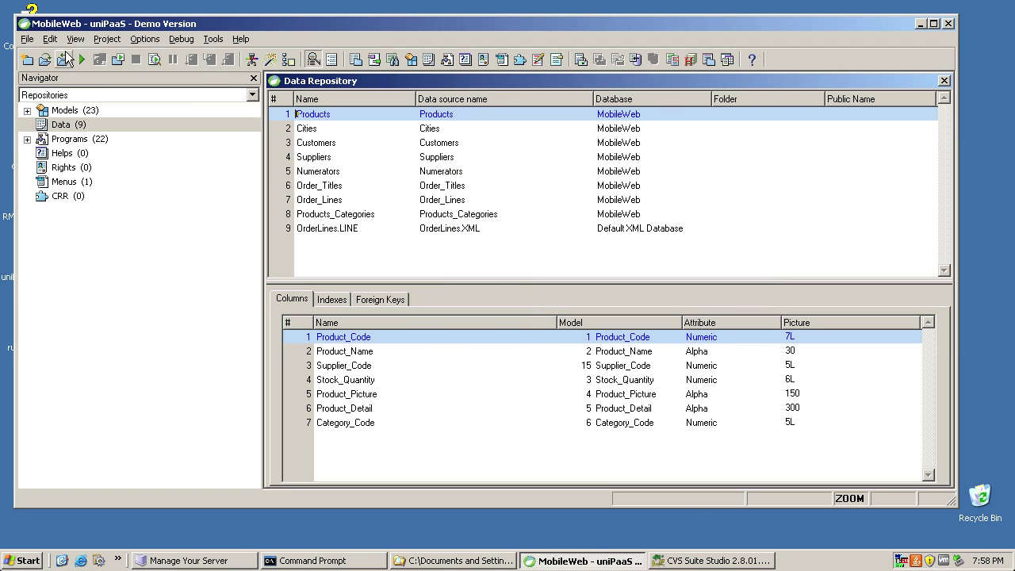
# - Close the MobileWeb project with File > Close Project
pyautogui.click(27, 39)
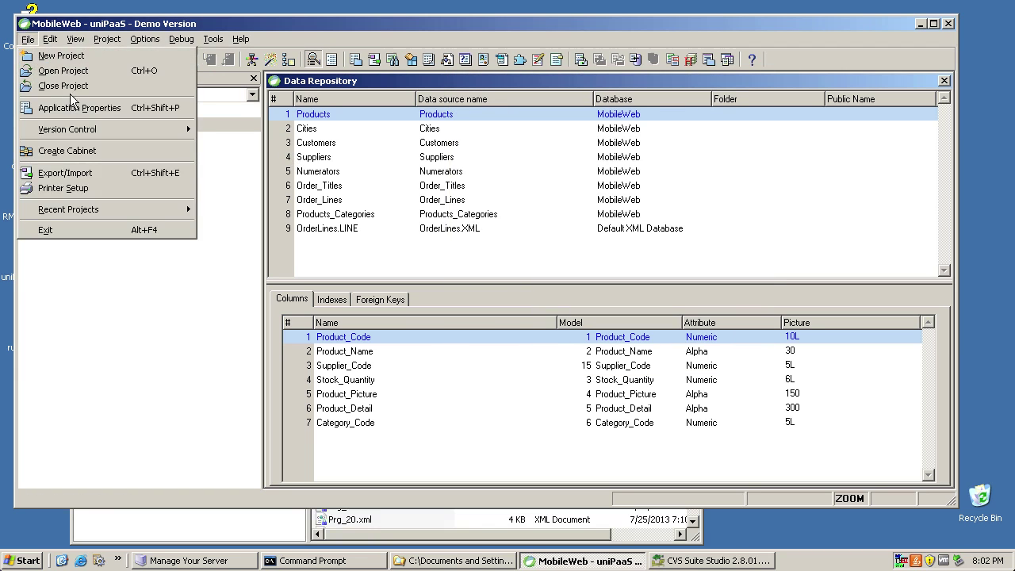
pyautogui.click(70, 87)
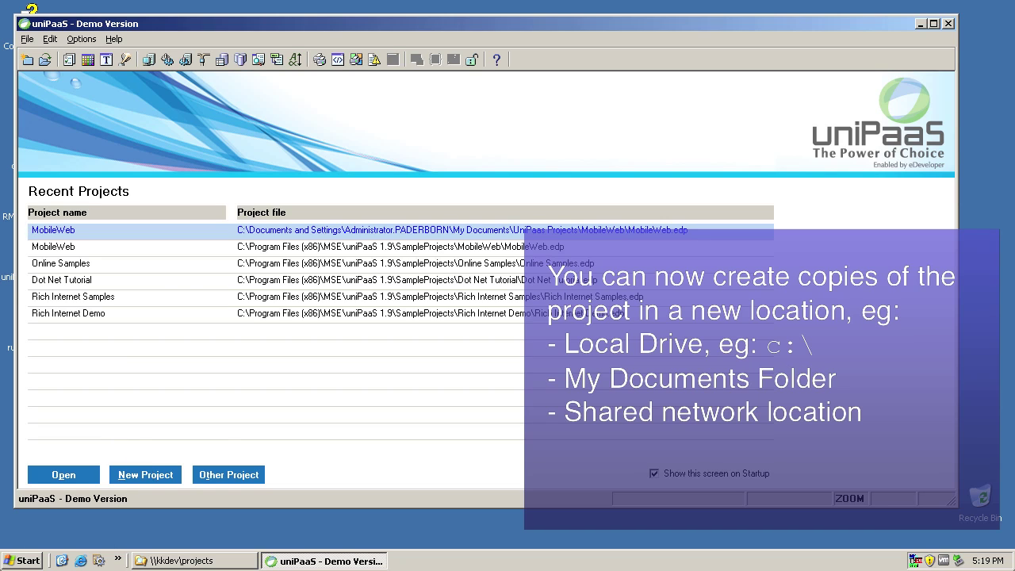
pyautogui.click(196, 561)
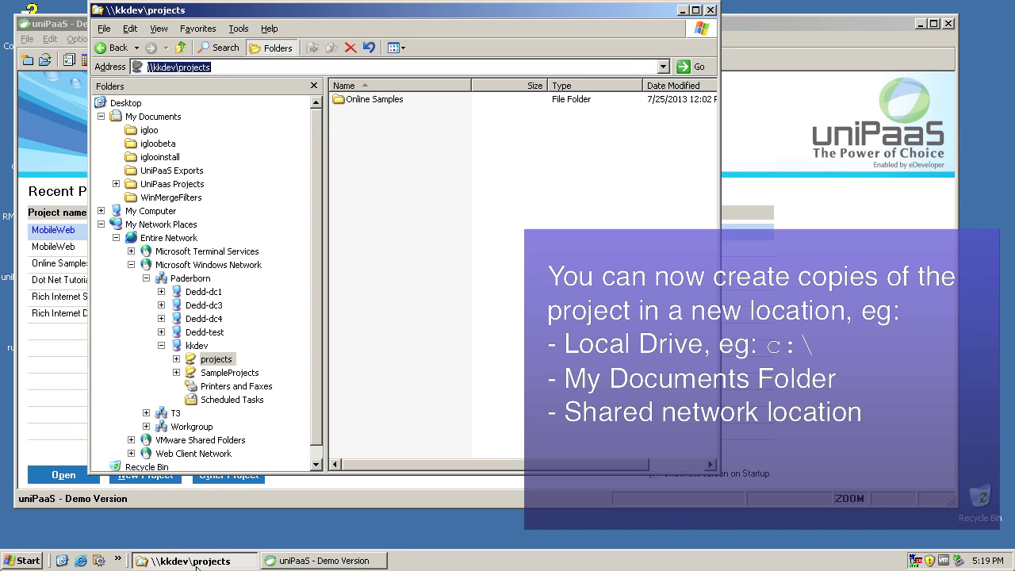
pyautogui.click(243, 66)
pyautogui.hotkey('ctrl', 'c')
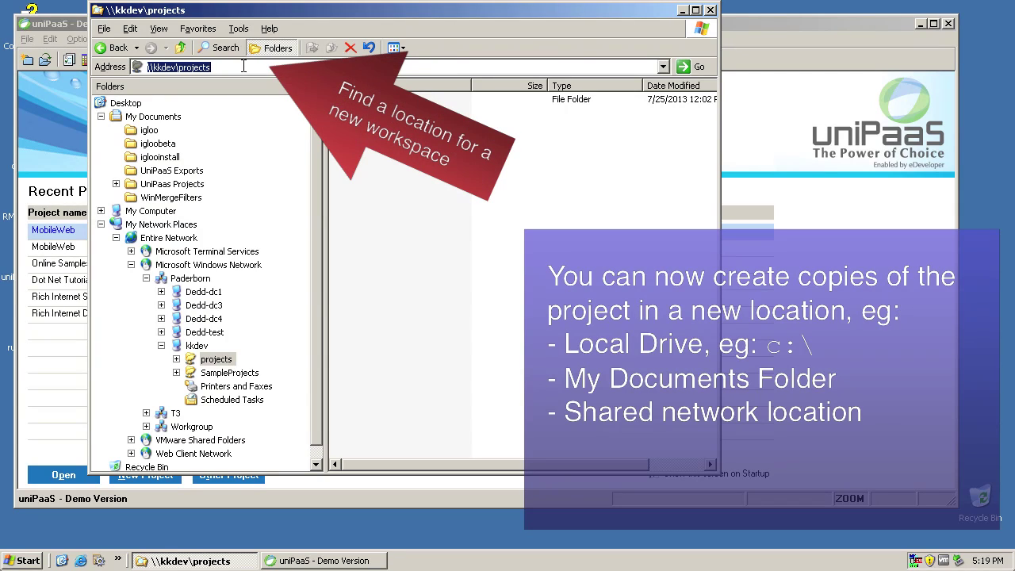
pyautogui.click(408, 248)
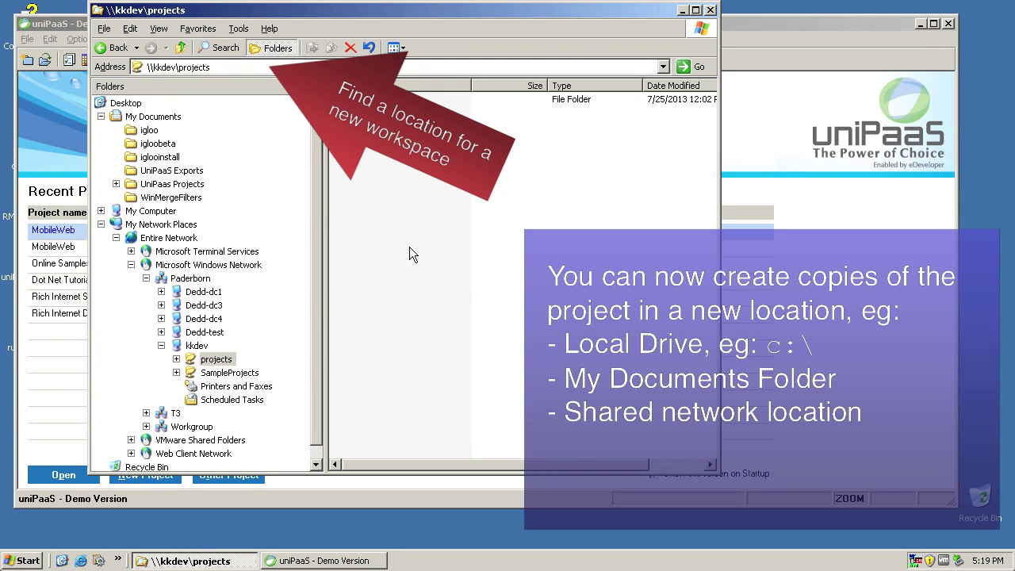
pyautogui.click(469, 65)
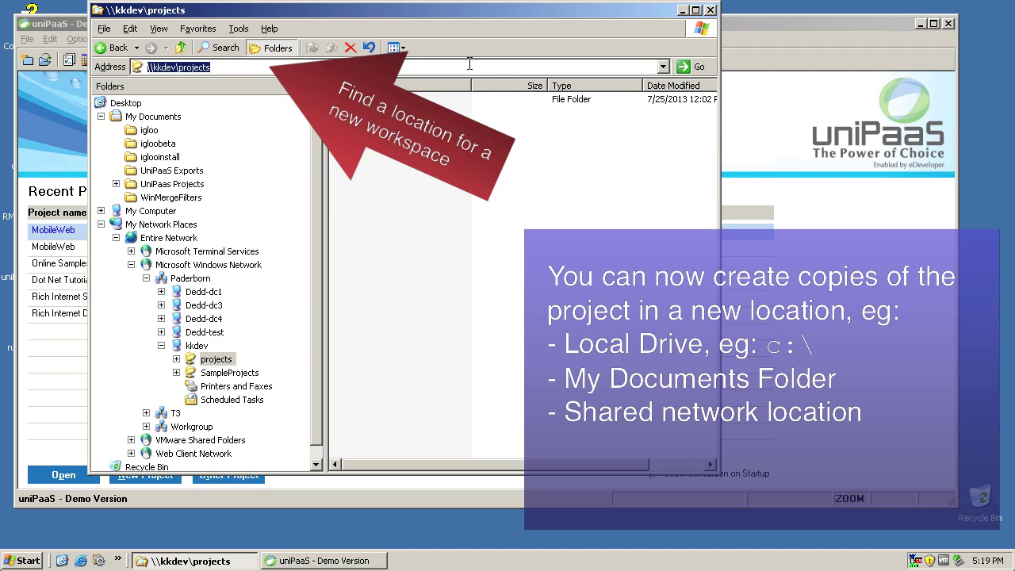
pyautogui.click(681, 11)
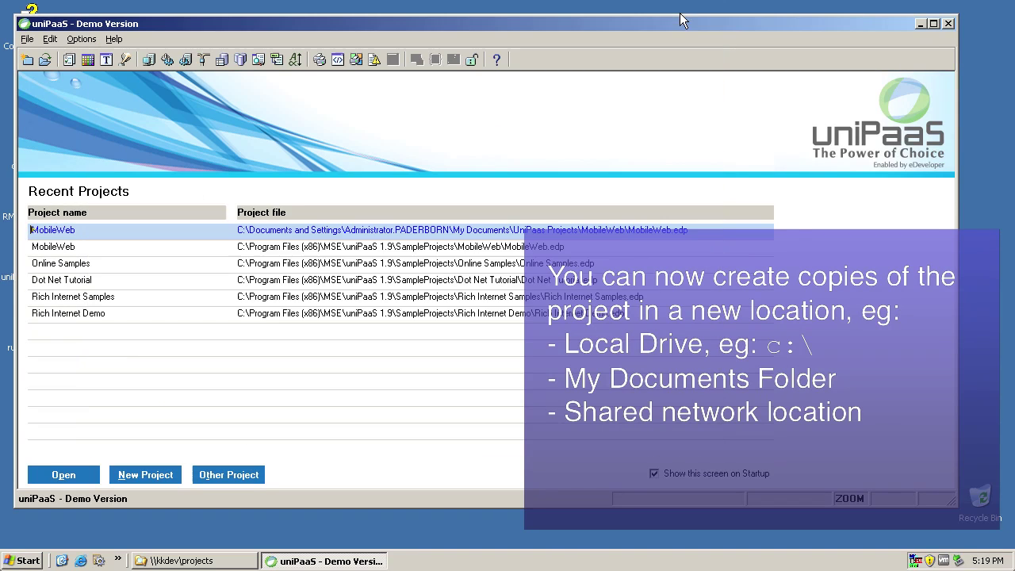
# - Start opening a project from the CVS Suite server and browse for the server
pyautogui.click(27, 39)
pyautogui.moveTo(50, 91)
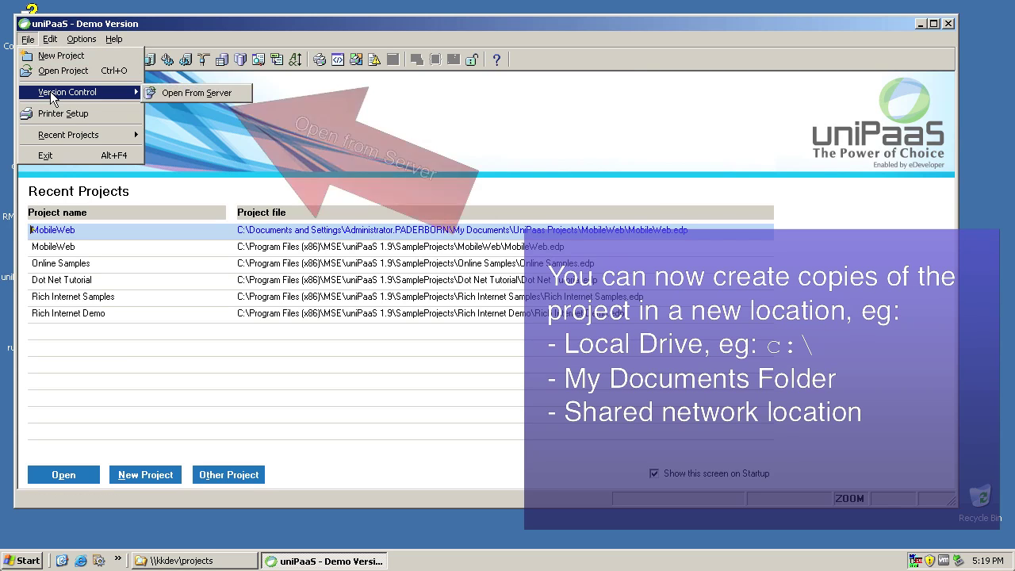
pyautogui.click(205, 94)
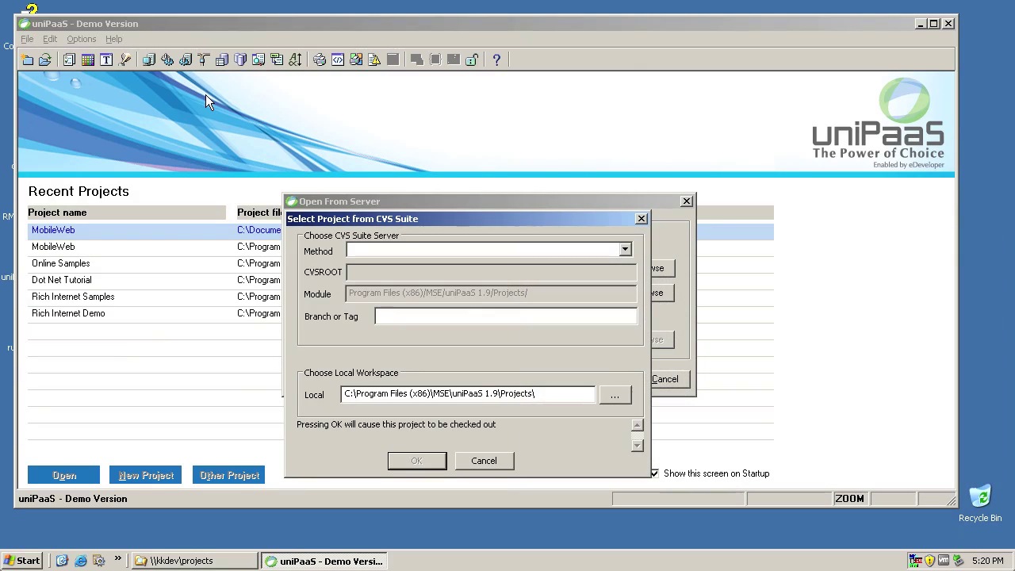
pyautogui.click(625, 250)
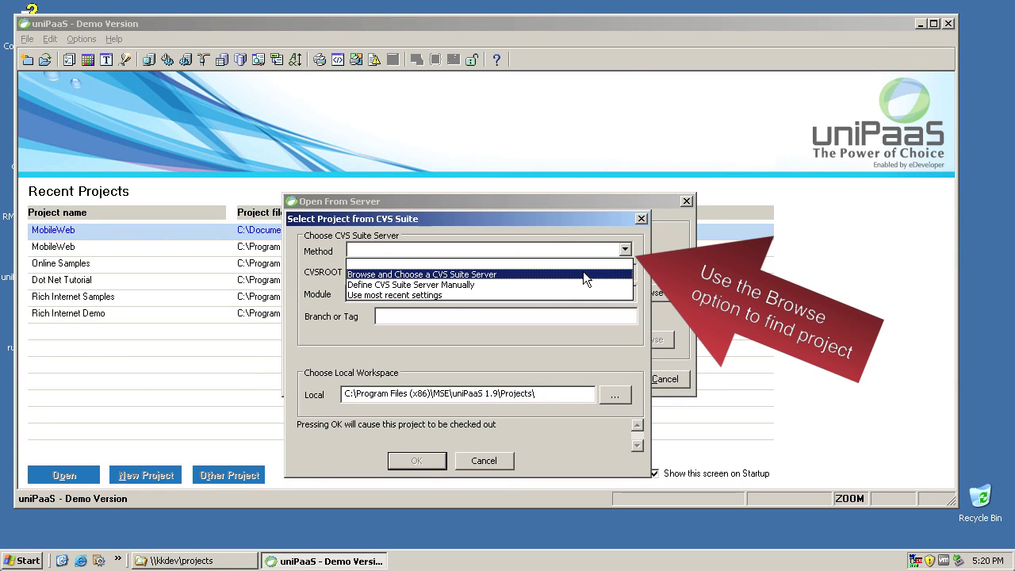
pyautogui.click(582, 274)
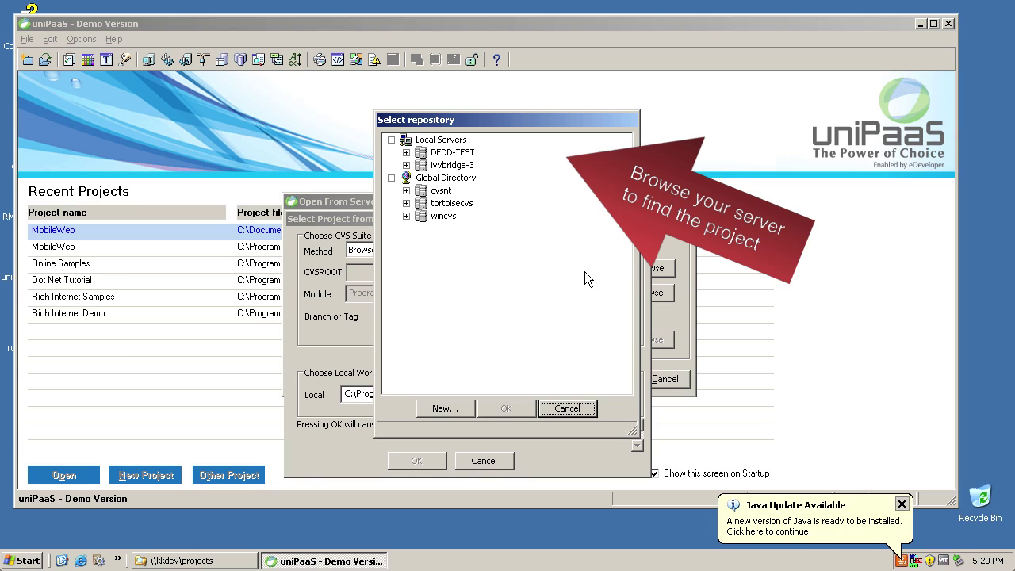
# - Pick MobileWeb under DEDD-TEST's /myrepo repository as the module
pyautogui.doubleClick(465, 153)
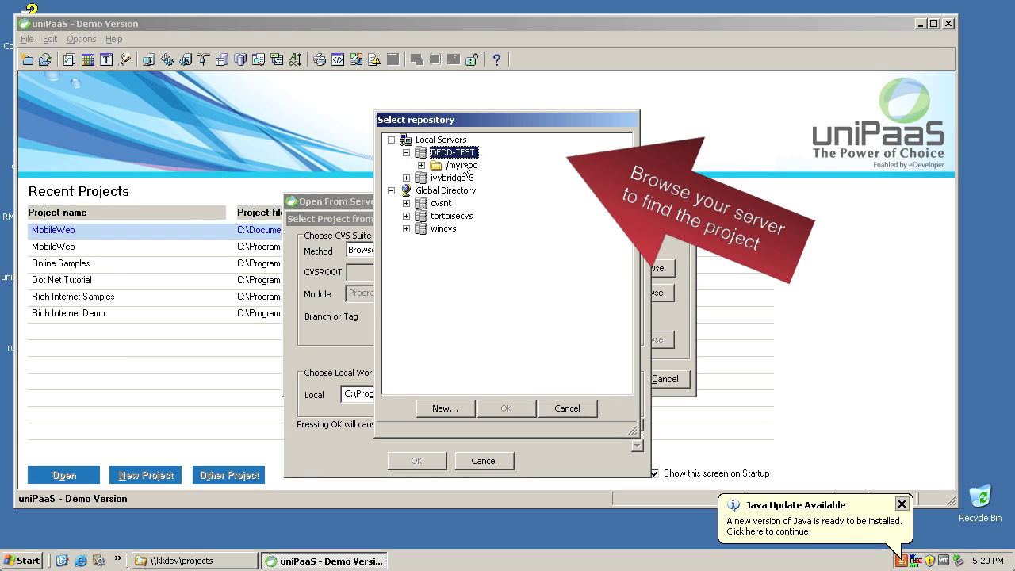
pyautogui.click(462, 165)
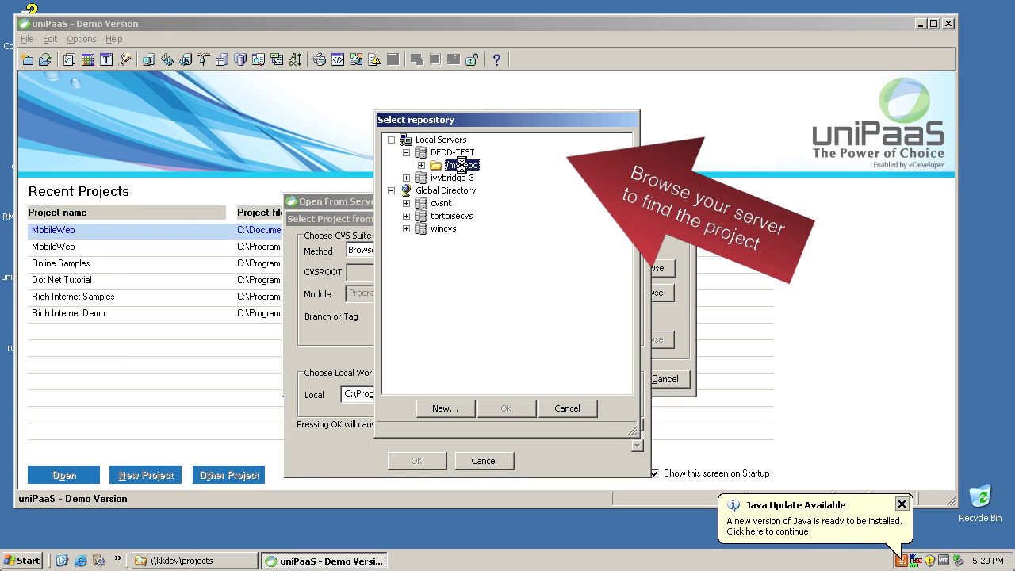
pyautogui.click(482, 202)
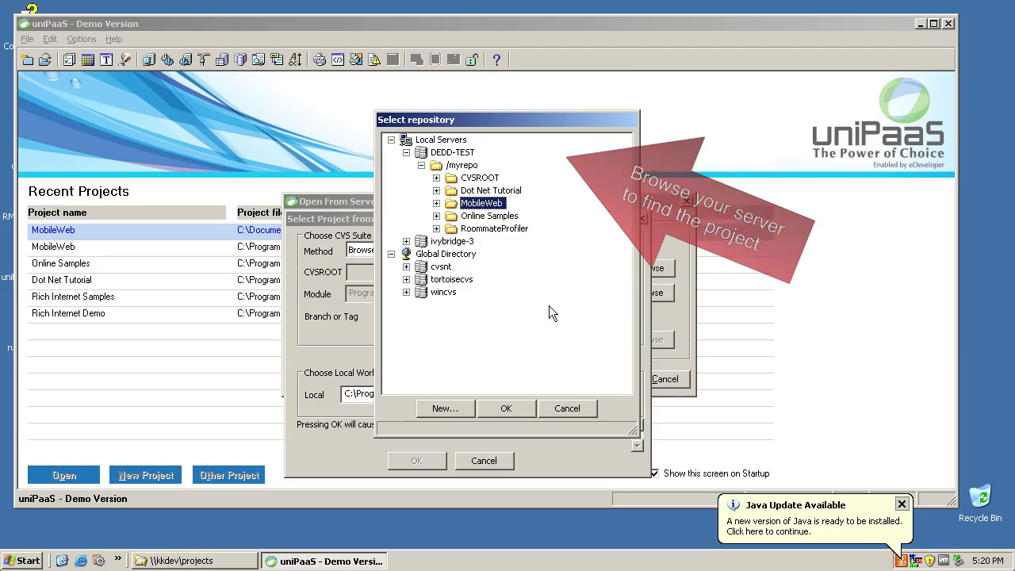
pyautogui.click(515, 410)
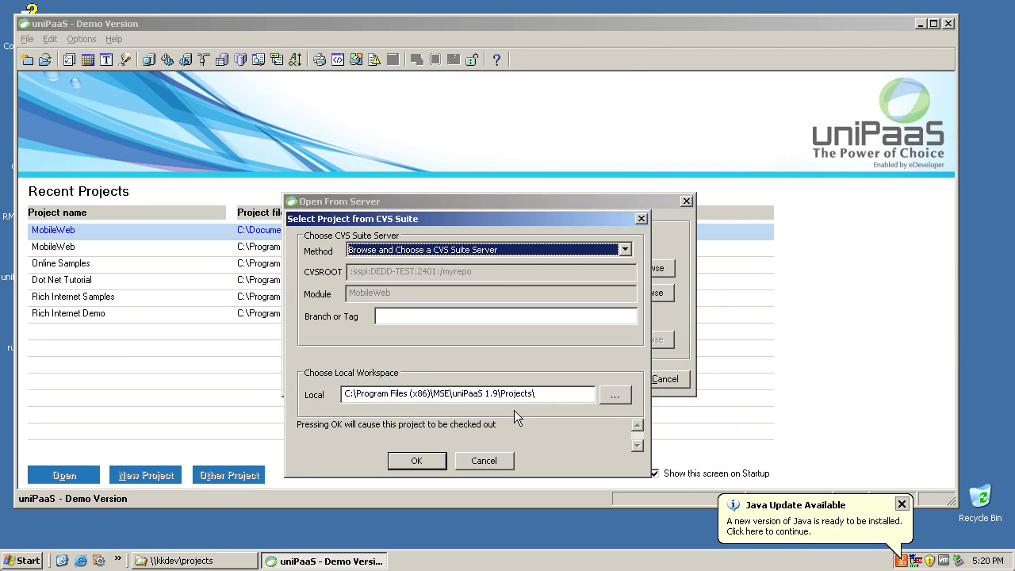
# - Replace the local workspace path with \\kkdev\projects and accept the selection
pyautogui.click(557, 394)
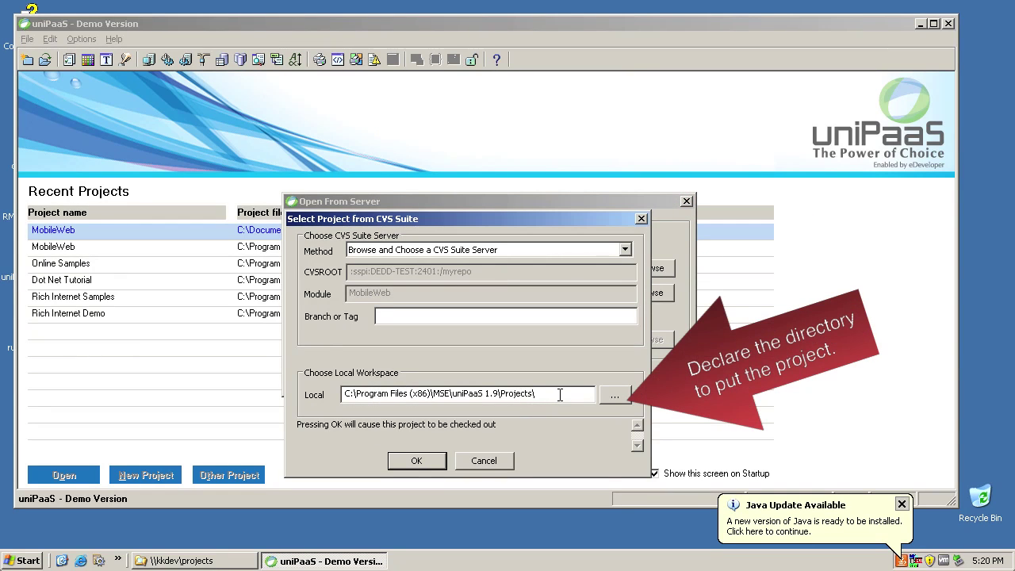
pyautogui.moveTo(559, 394); pyautogui.dragTo(344, 393)
pyautogui.hotkey('ctrl', 'v')
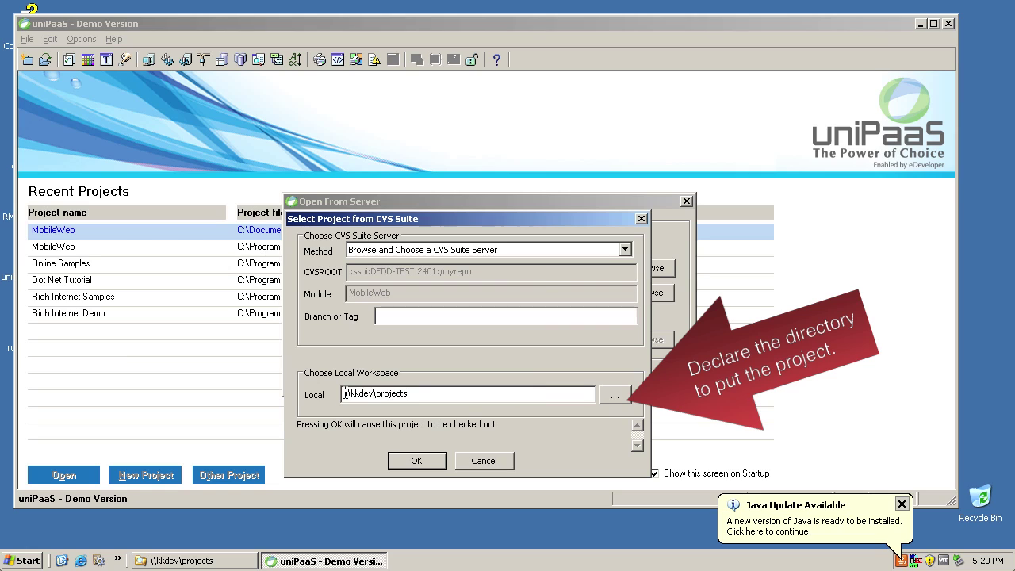
pyautogui.doubleClick(454, 394)
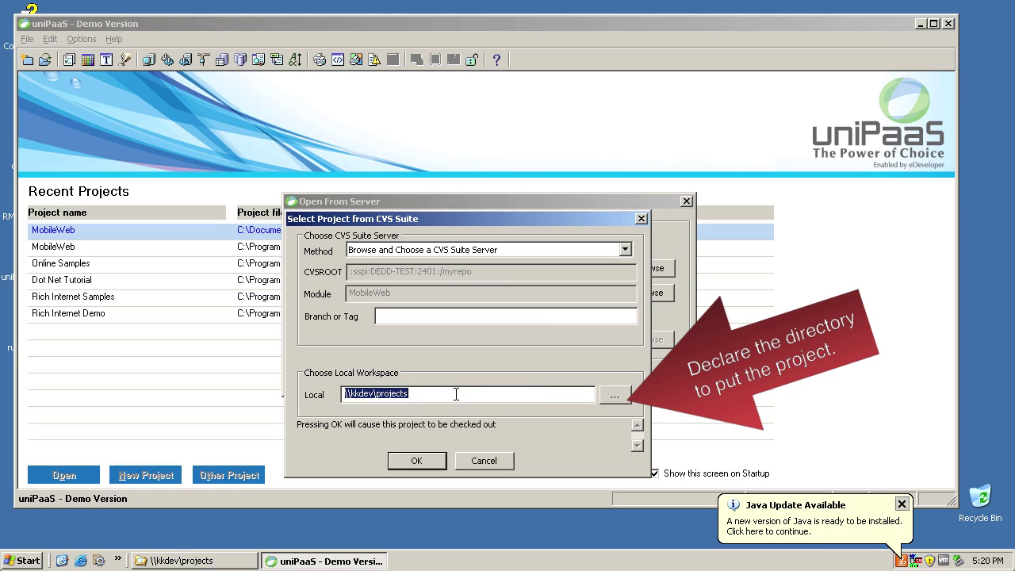
pyautogui.click(454, 394)
pyautogui.doubleClick(454, 394)
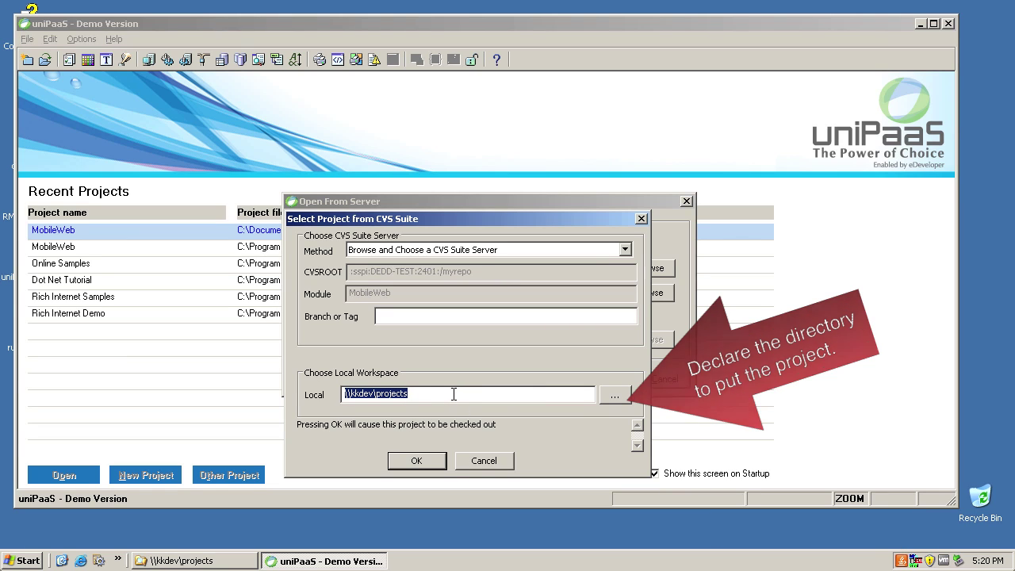
pyautogui.click(441, 461)
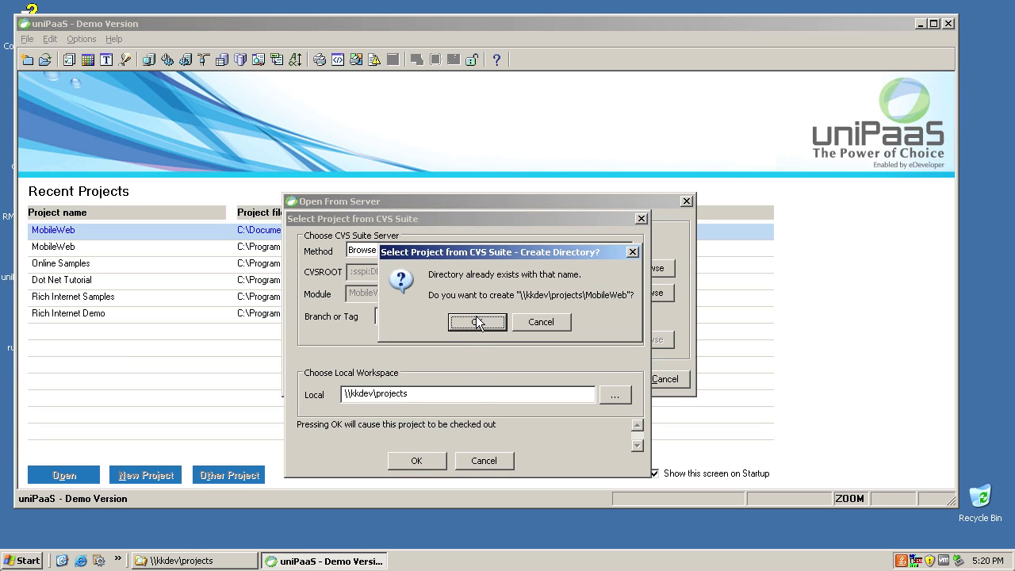
# - Accept the new directory, trim Local Files Folder to \\kkdev\projects\, and open the project
pyautogui.click(476, 319)
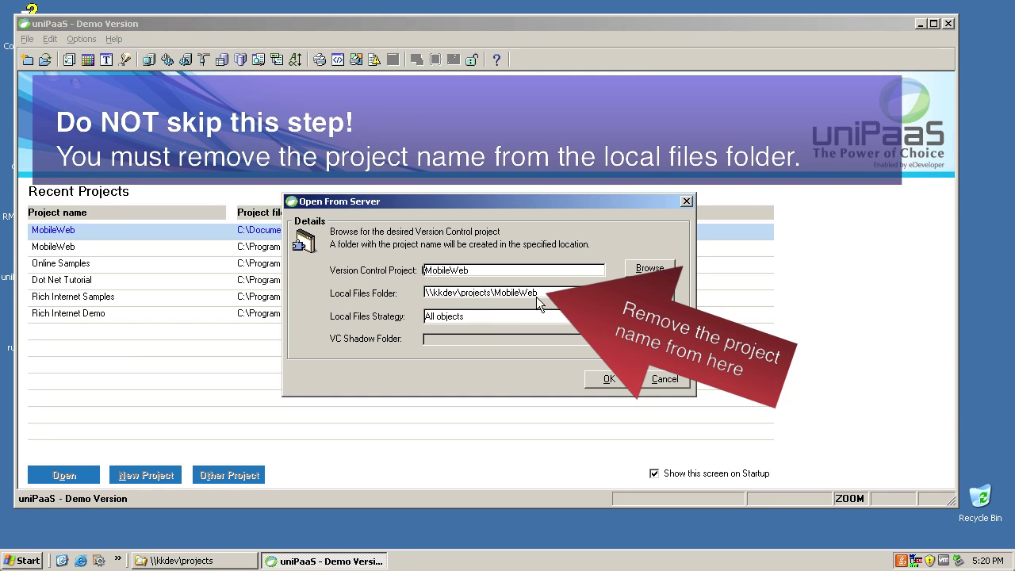
pyautogui.click(536, 294)
pyautogui.click(536, 293)
pyautogui.click(498, 293)
pyautogui.moveTo(496, 293); pyautogui.dragTo(539, 294)
pyautogui.press('Delete')
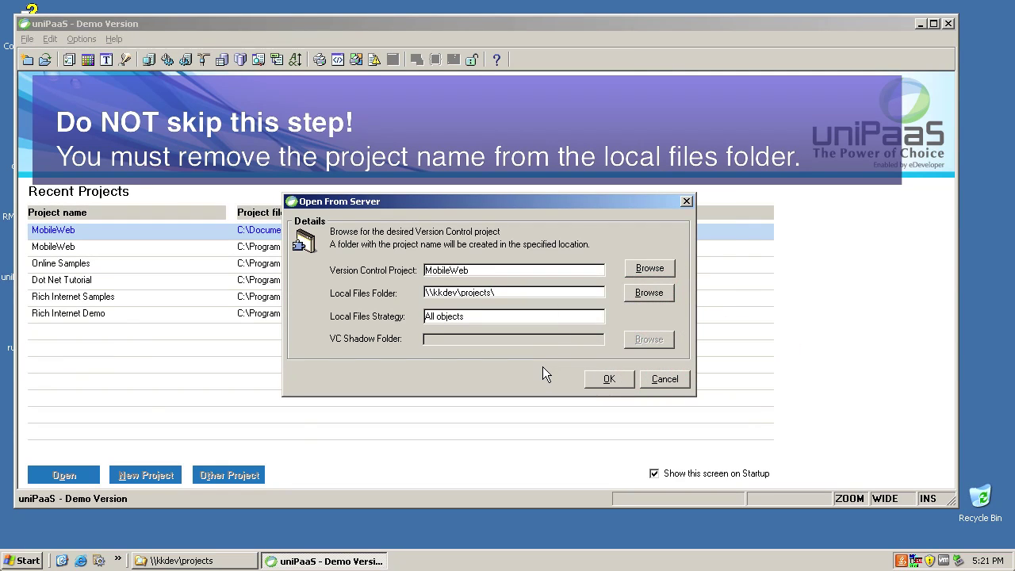
pyautogui.hotkey('shift', 'Home')
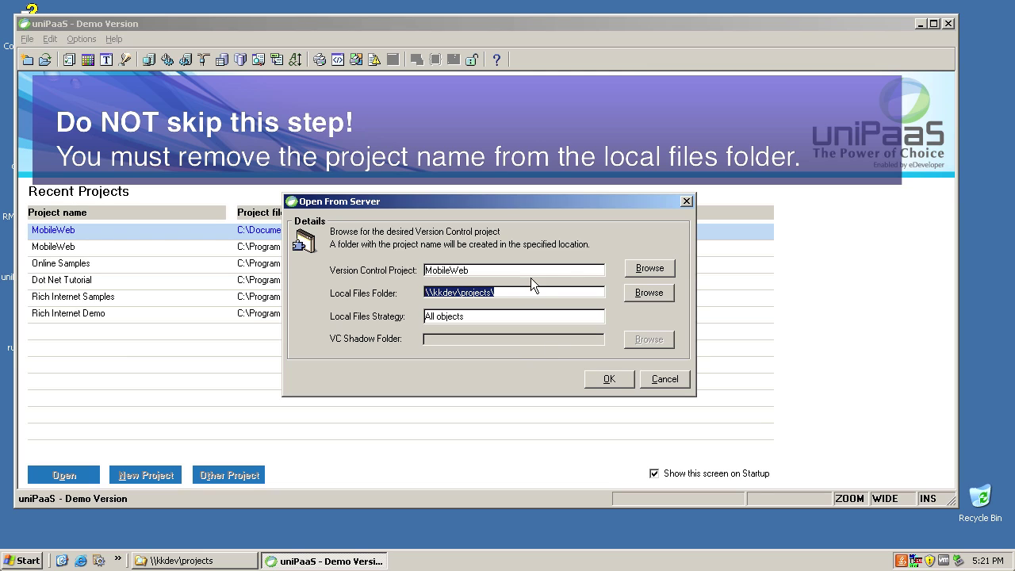
pyautogui.hotkey('shift', 'Tab')
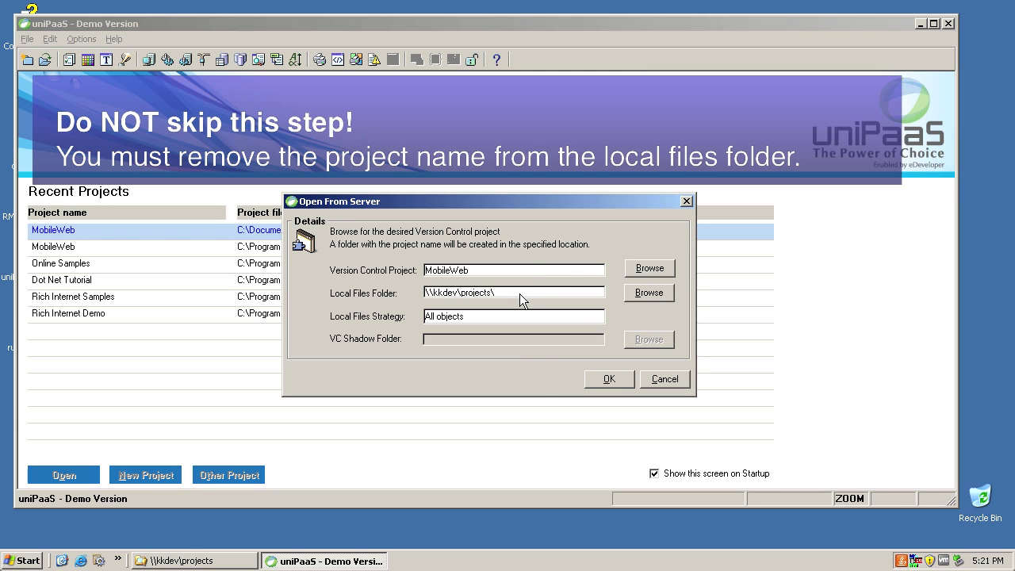
pyautogui.press('Tab')
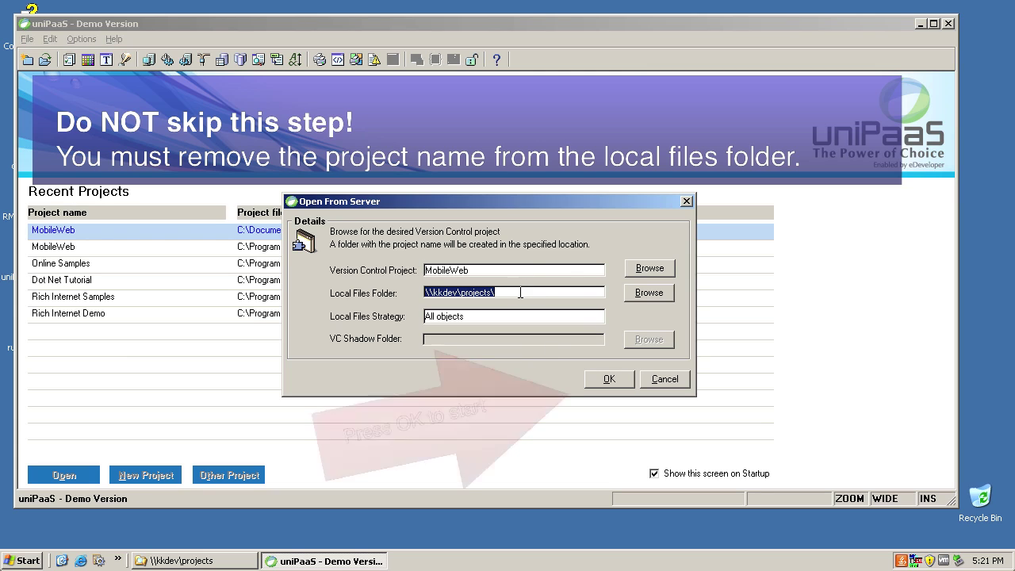
pyautogui.click(601, 378)
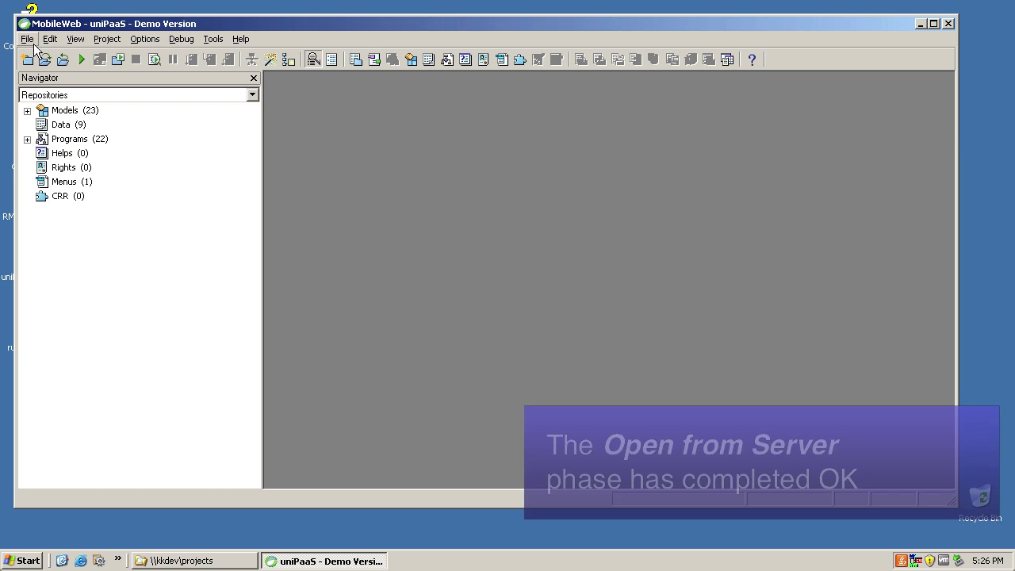
# - Expand Programs and open Data (9) to list the nine data objects
pyautogui.click(27, 139)
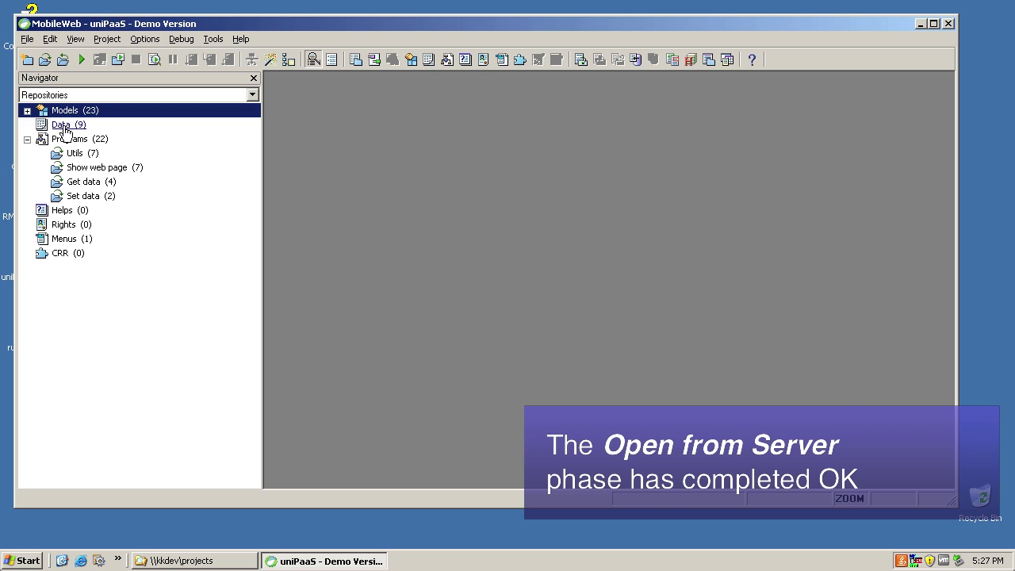
pyautogui.doubleClick(64, 127)
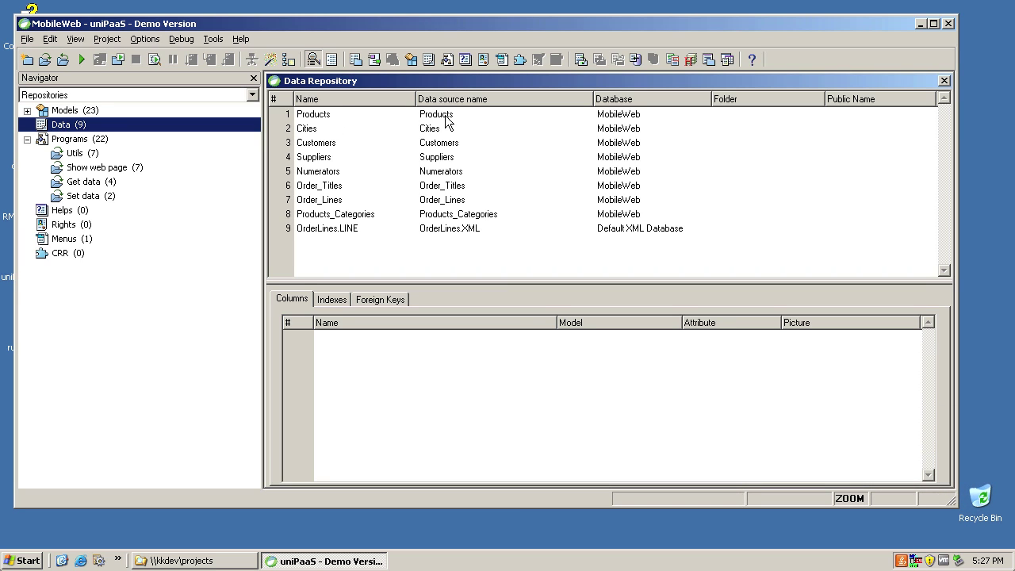
# - Check out the Data Repository with Products selected
pyautogui.click(331, 115)
pyautogui.hotkey('alt', 'Return')
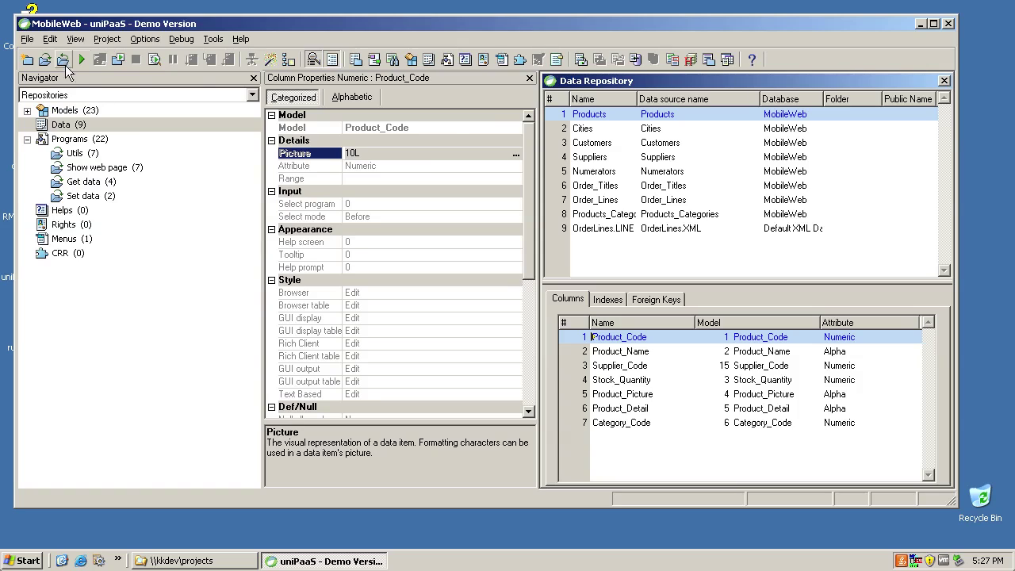
pyautogui.click(27, 39)
pyautogui.moveTo(187, 135)
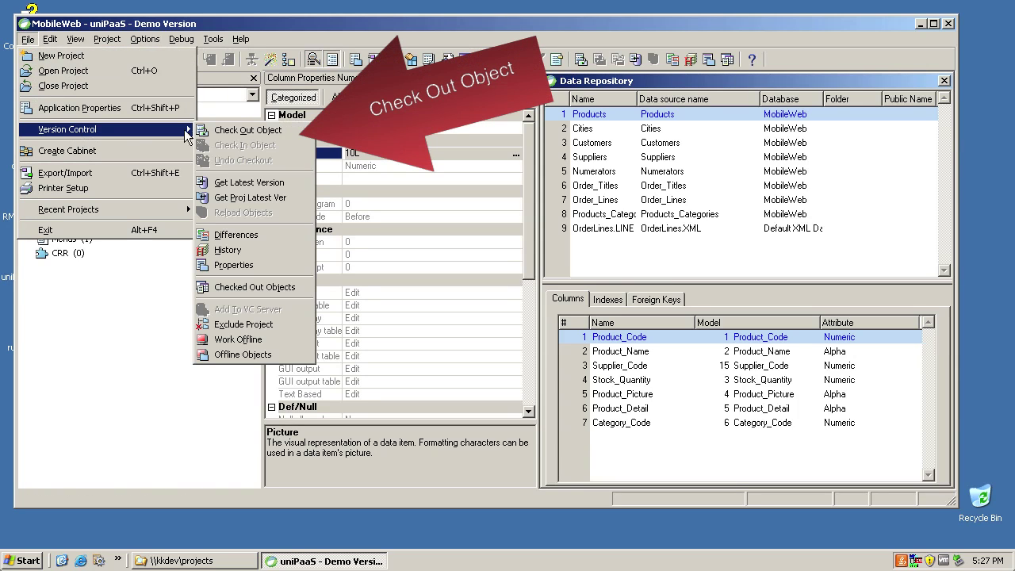
pyautogui.click(228, 132)
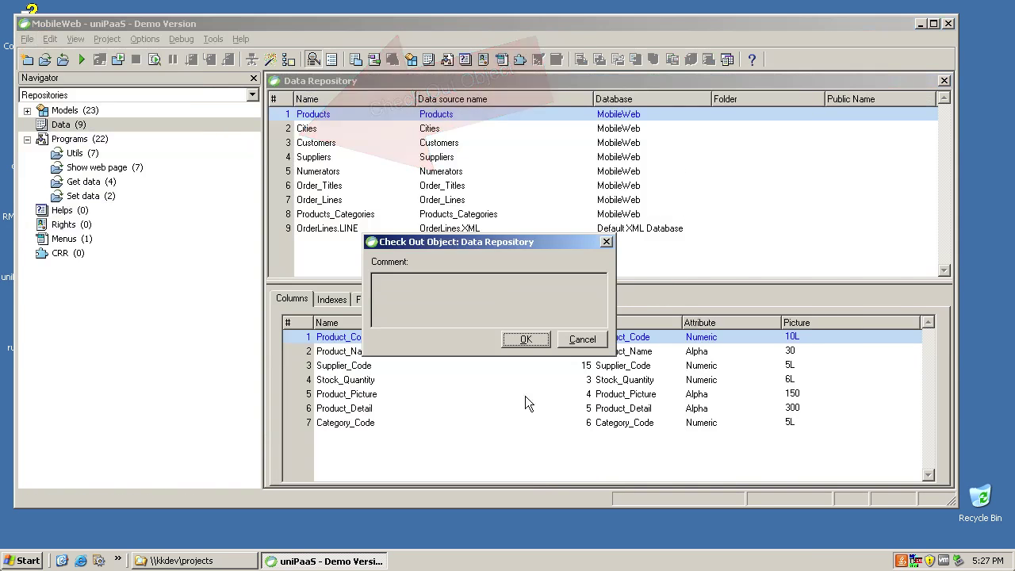
pyautogui.click(531, 343)
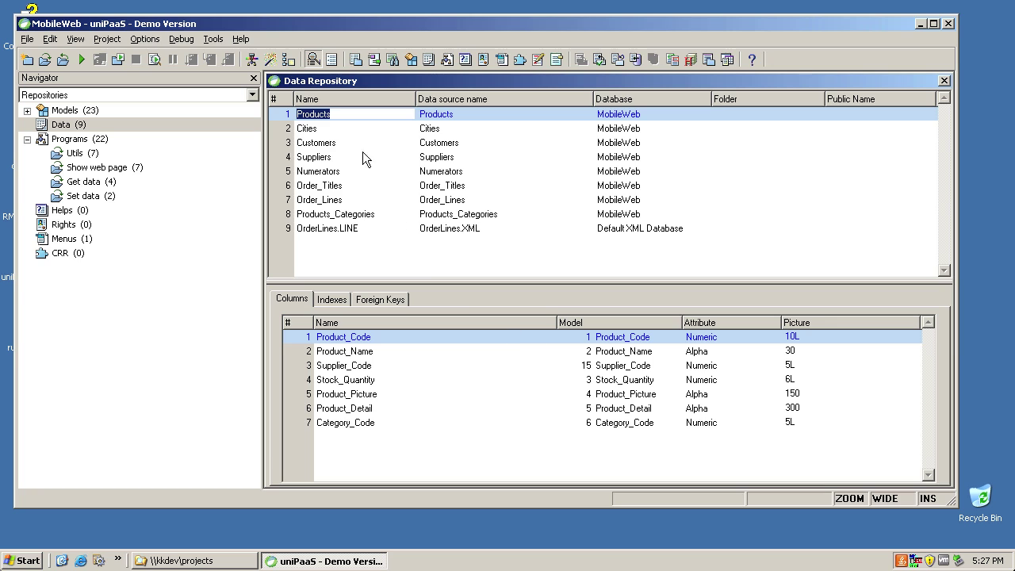
# - Change Product_Code's picture mask from 10L to 5L
pyautogui.click(348, 117)
pyautogui.hotkey('alt', 'Return')
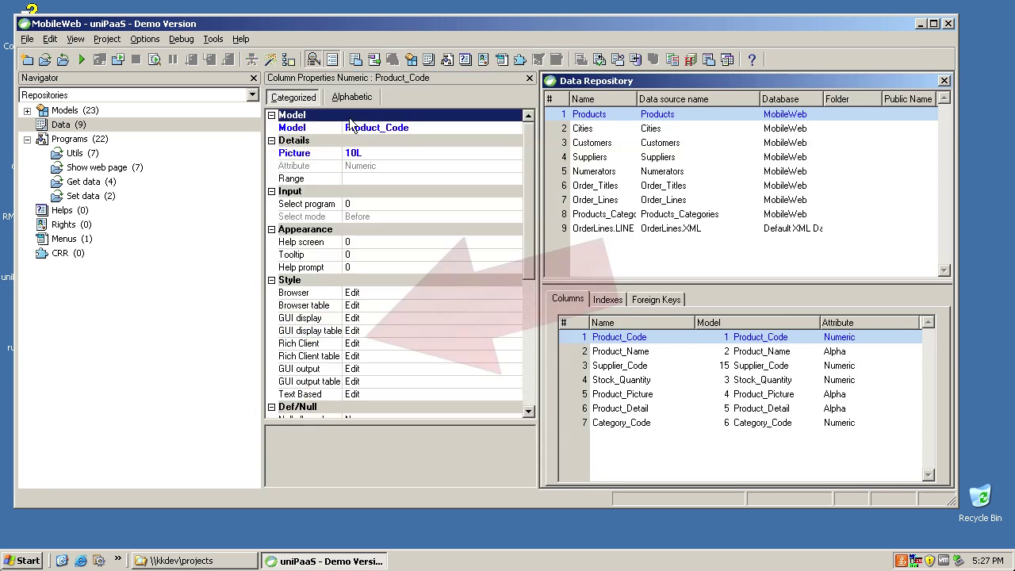
pyautogui.click(394, 152)
pyautogui.click(514, 153)
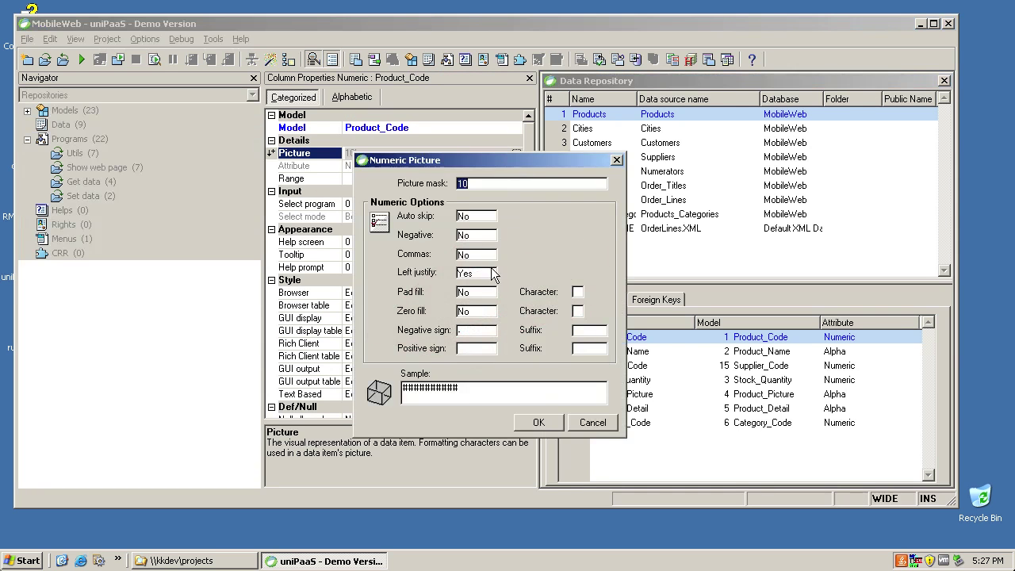
pyautogui.write('5L')
pyautogui.click(538, 421)
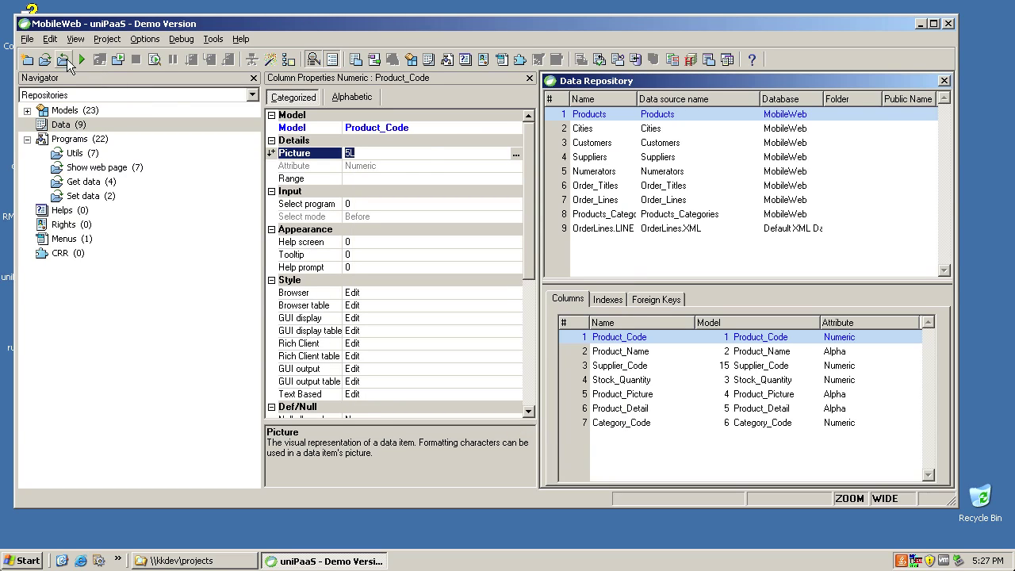
pyautogui.click(27, 38)
pyautogui.moveTo(108, 134)
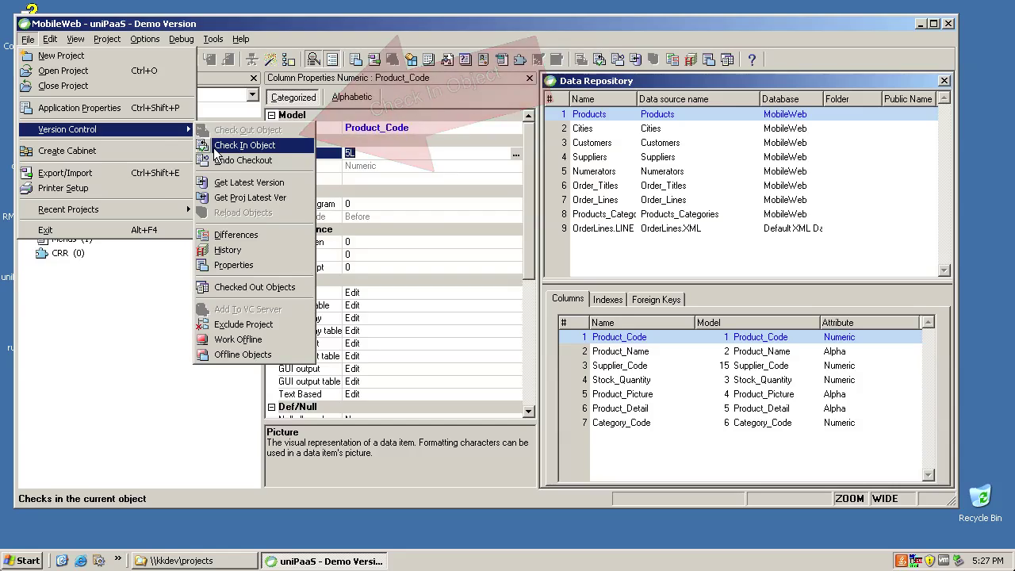
# - Check in the Data Repository with the comment 'sample checkin'
pyautogui.click(230, 145)
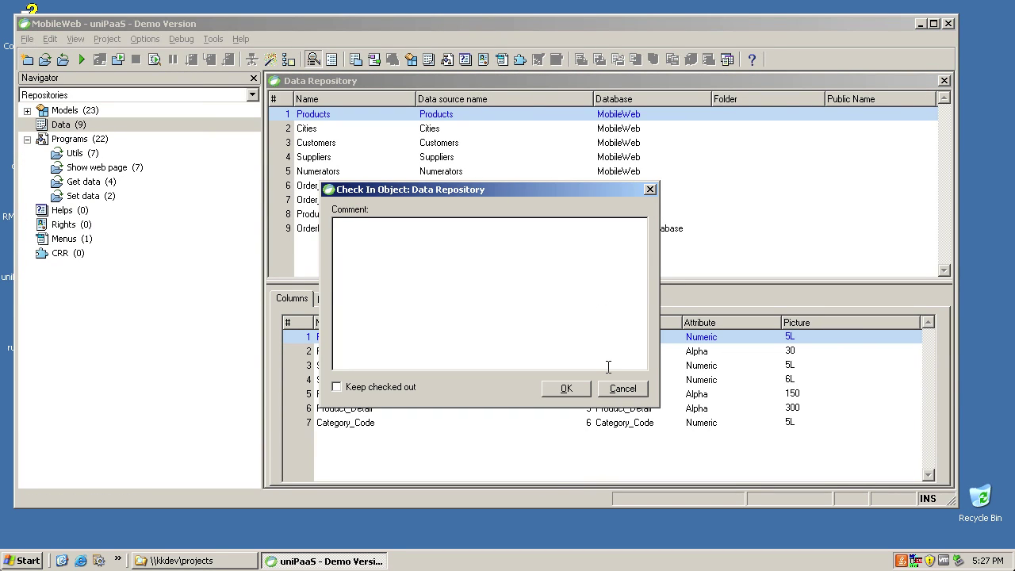
pyautogui.write('sample checkin')
pyautogui.click(568, 394)
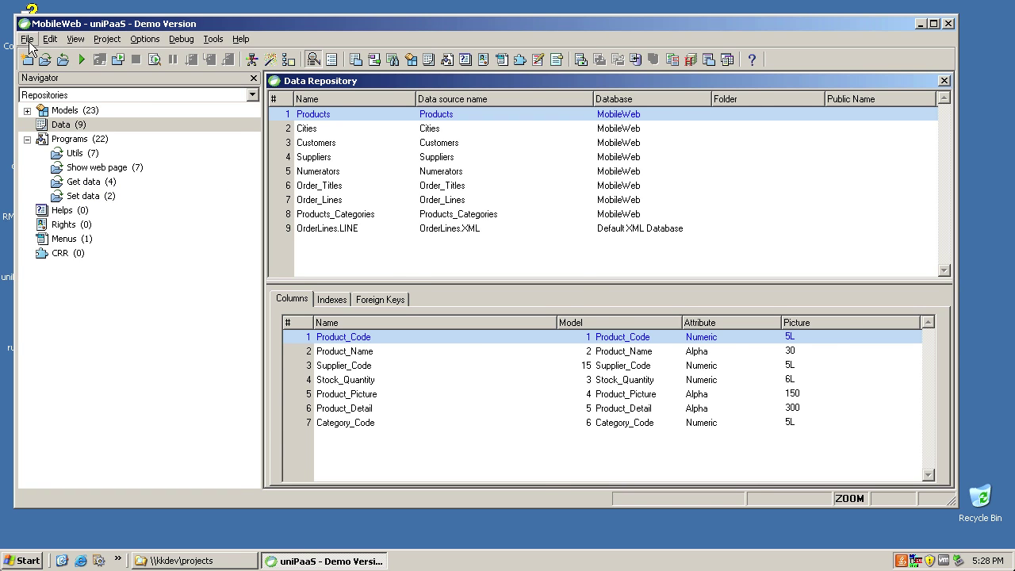
# - Close the MobileWeb project with File > Close Project
pyautogui.click(27, 39)
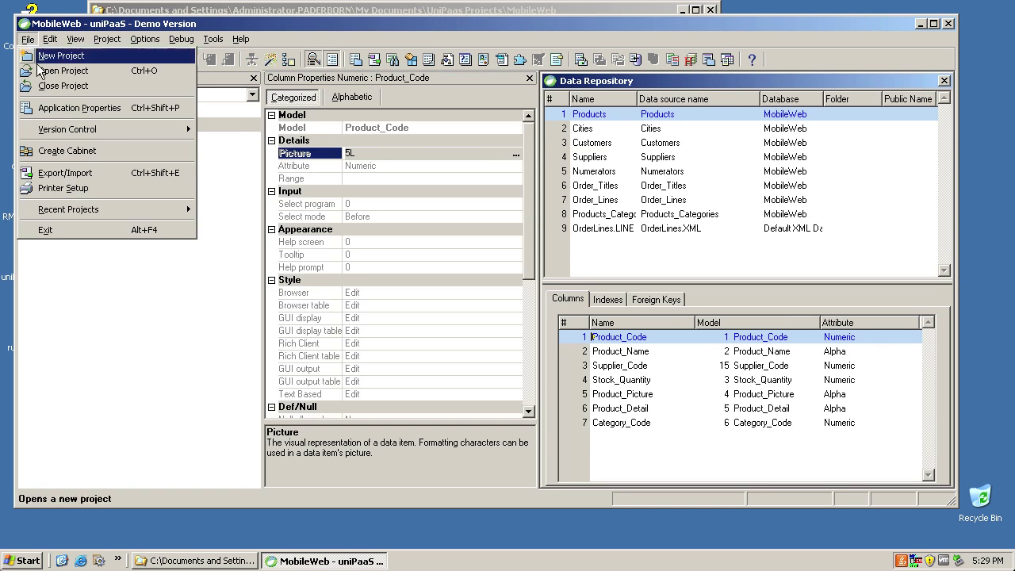
pyautogui.click(70, 89)
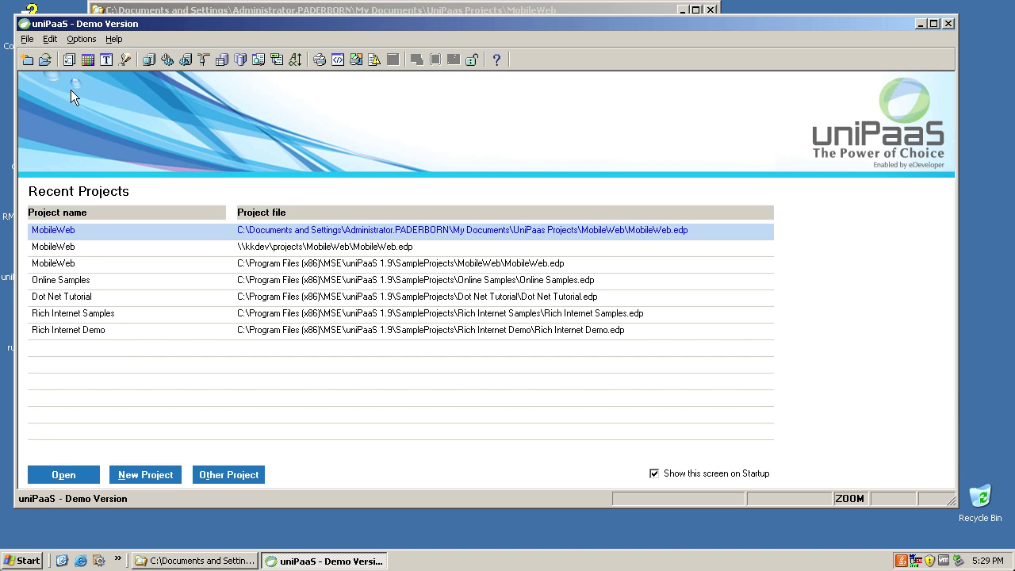